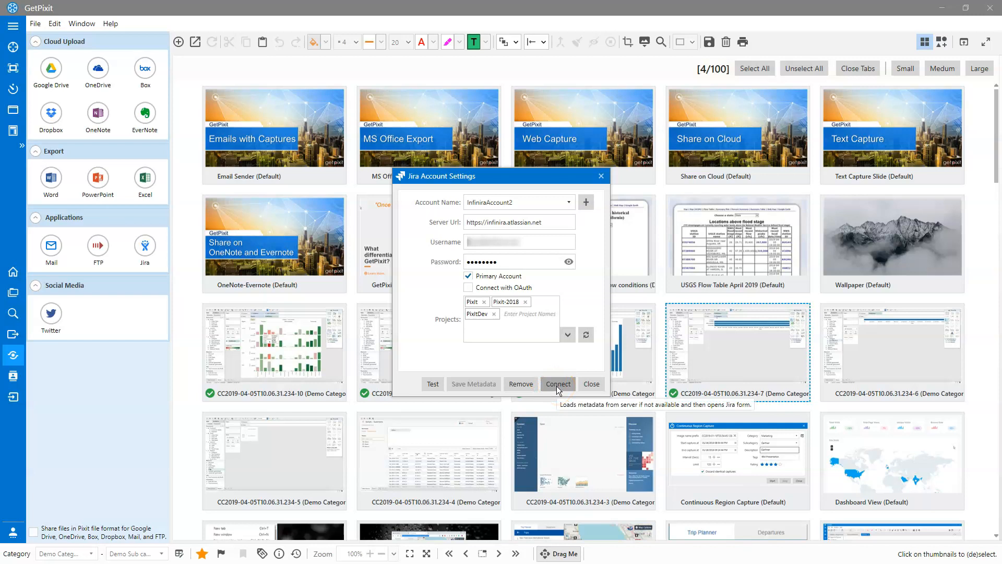
Step: Connect to the configured Jira account and load the issue form for project PixItDev with issue type Bug
click(556, 386)
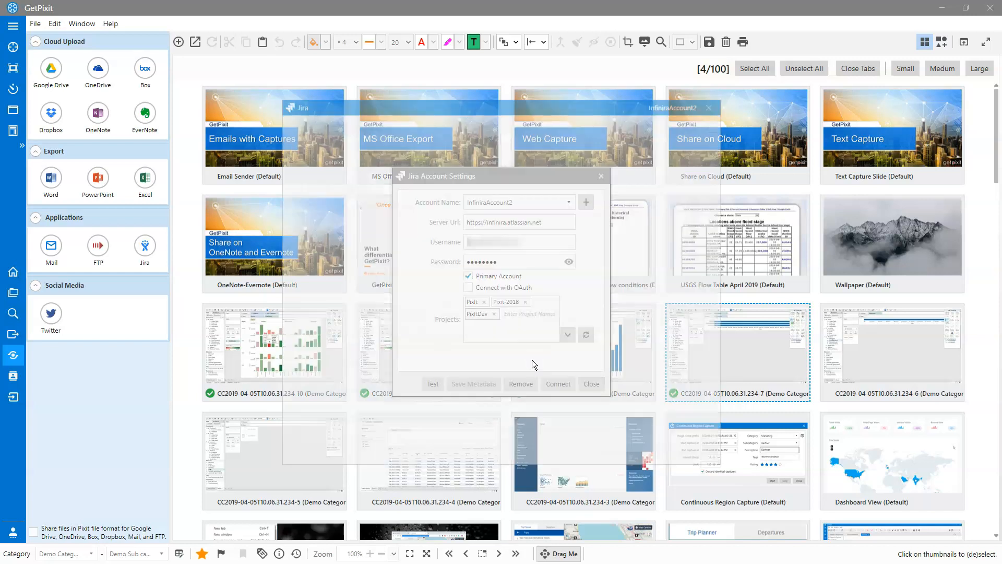
click(453, 144)
click(518, 136)
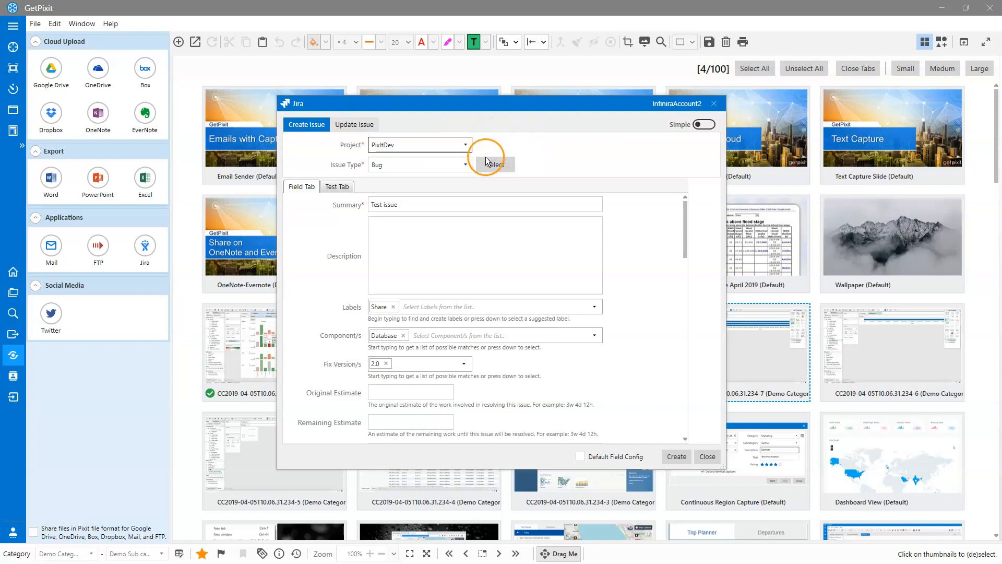
click(465, 165)
click(552, 141)
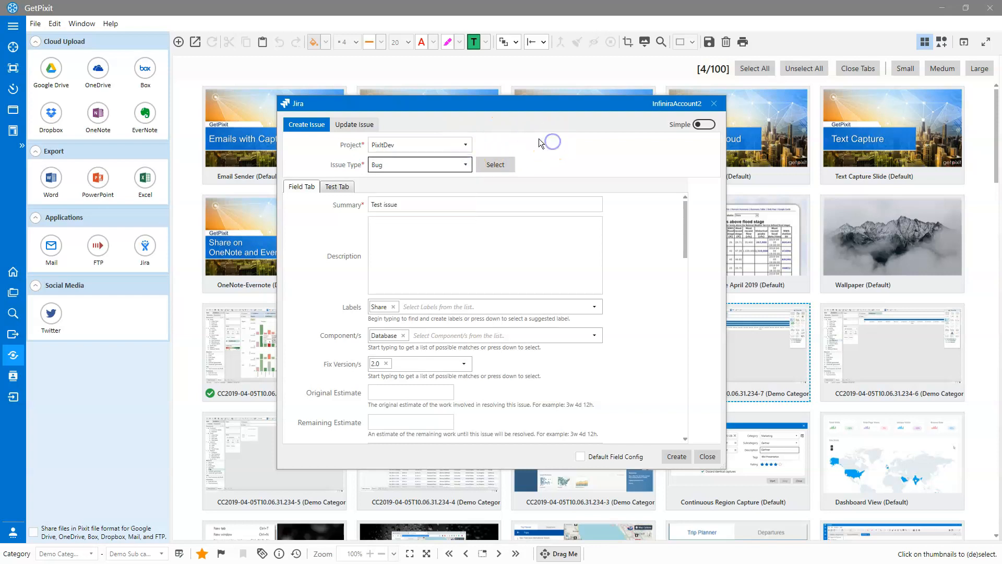
click(494, 164)
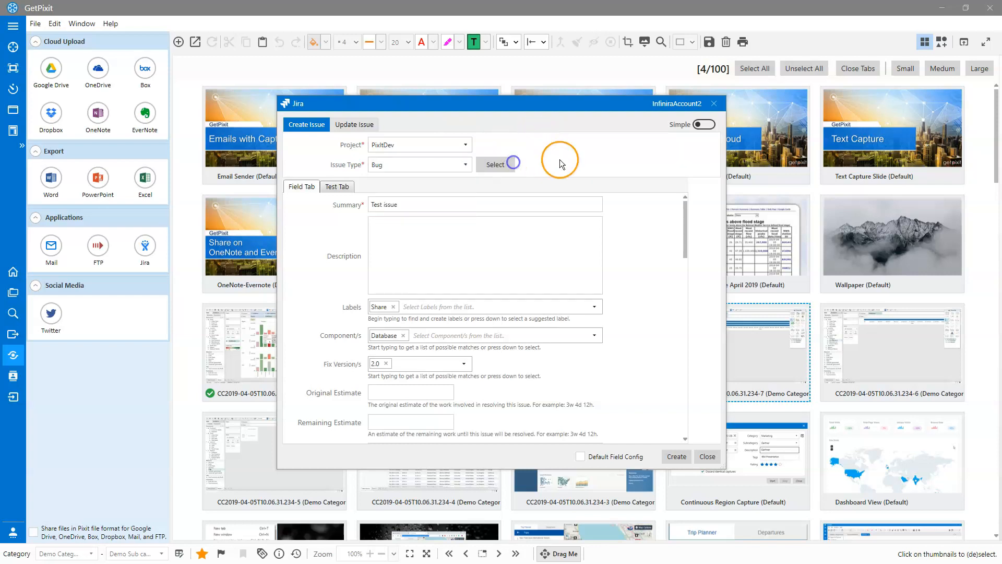
Step: Enter the summary "GetPixit Tutorial Test Issue" and the description "Test issue"
click(355, 204)
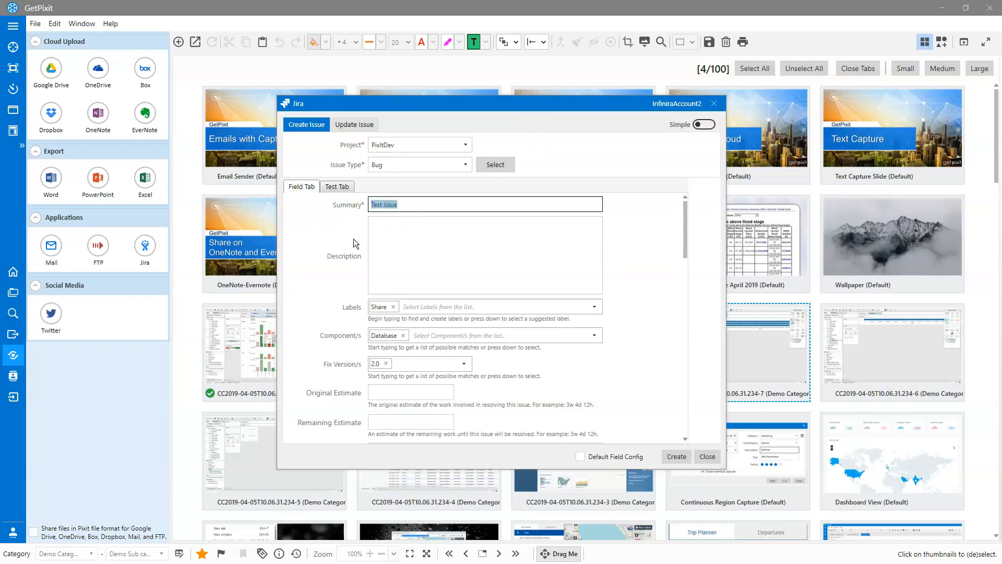
text(GetPixit Tutorial Test Issue)
click(391, 233)
text(Test)
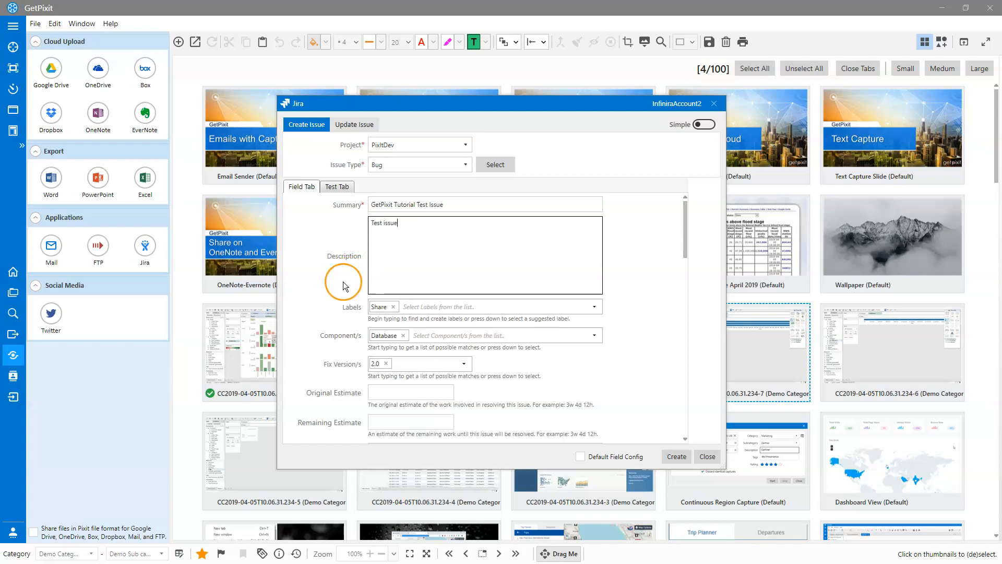
Step: Set both the original estimate and the remaining estimate to 3w
scroll(344, 284, down, 2)
scroll(342, 295, down, 1)
click(393, 266)
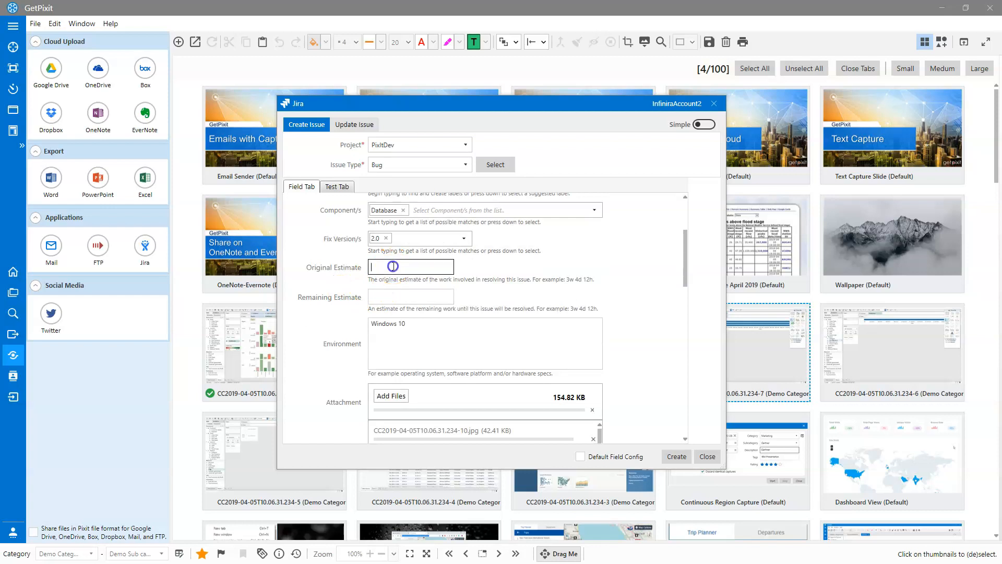
text(3w)
click(397, 296)
text(3w)
Step: Check the attachments and remaining fields, create the Jira issue, and dismiss the resulting notifications
scroll(327, 336, down, 8)
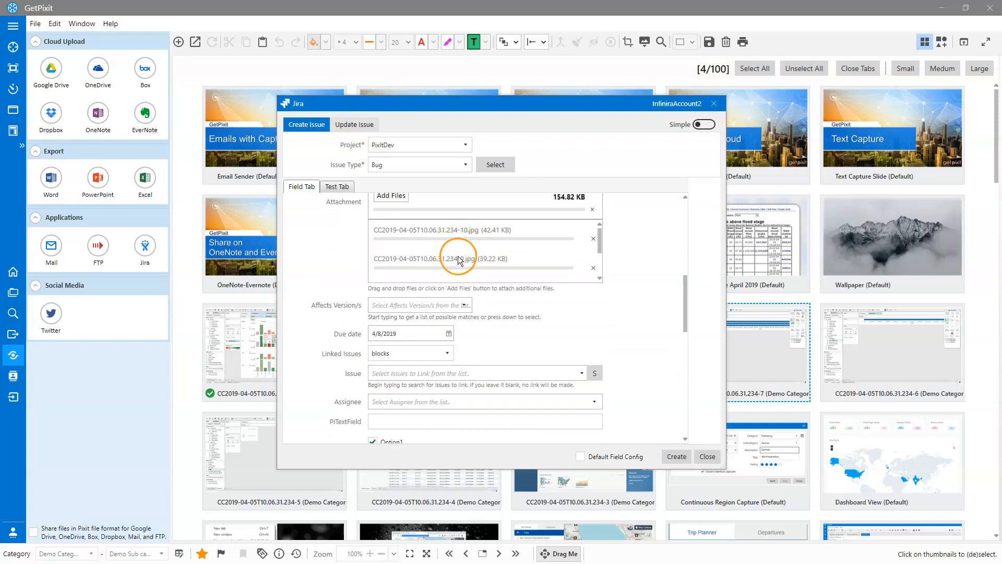
mouse_move(600, 232)
mouse_down()
mouse_move(600, 253)
mouse_move(603, 226)
mouse_up()
scroll(639, 245, down, 4)
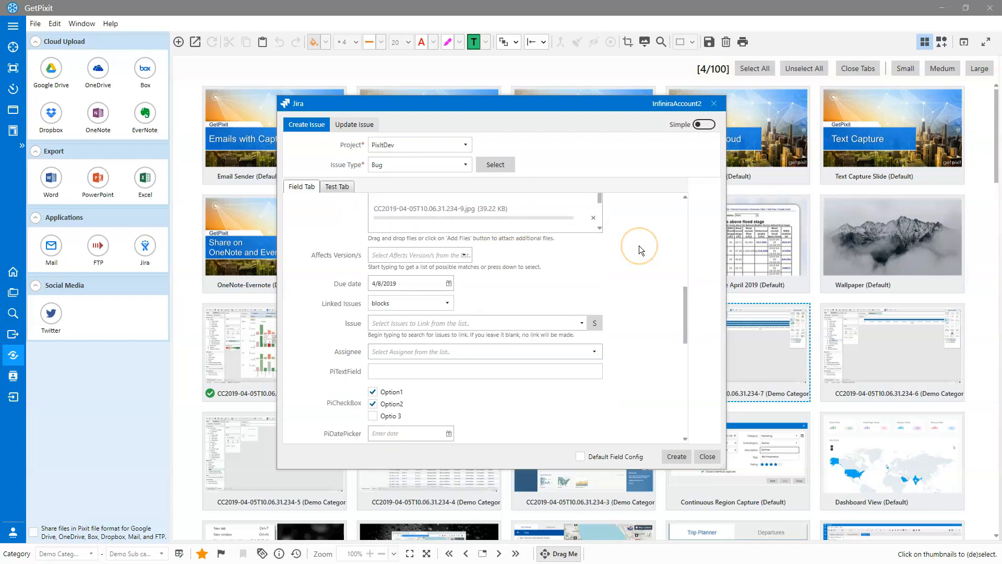
scroll(639, 245, down, 2)
scroll(638, 245, down, 12)
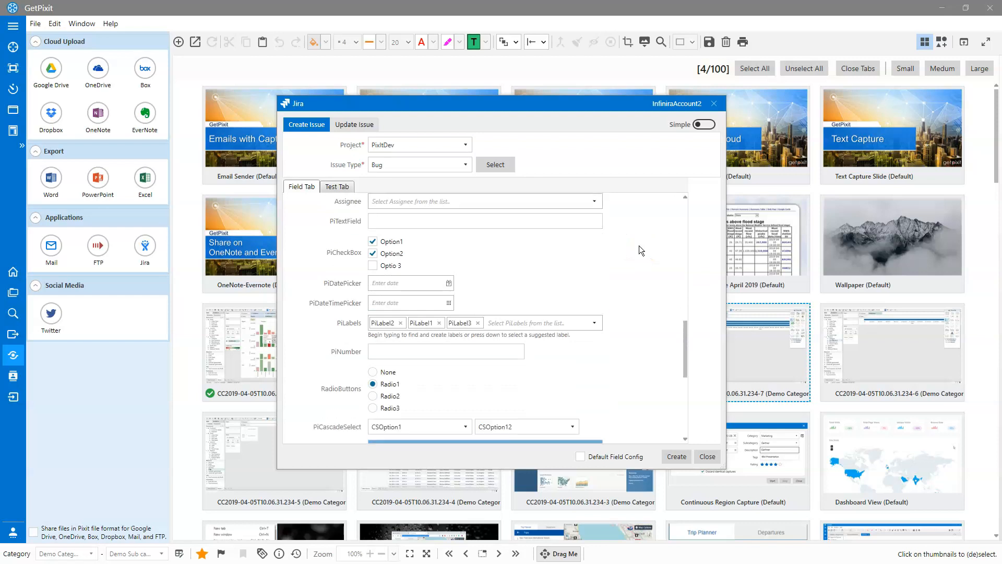
scroll(639, 245, up, 20)
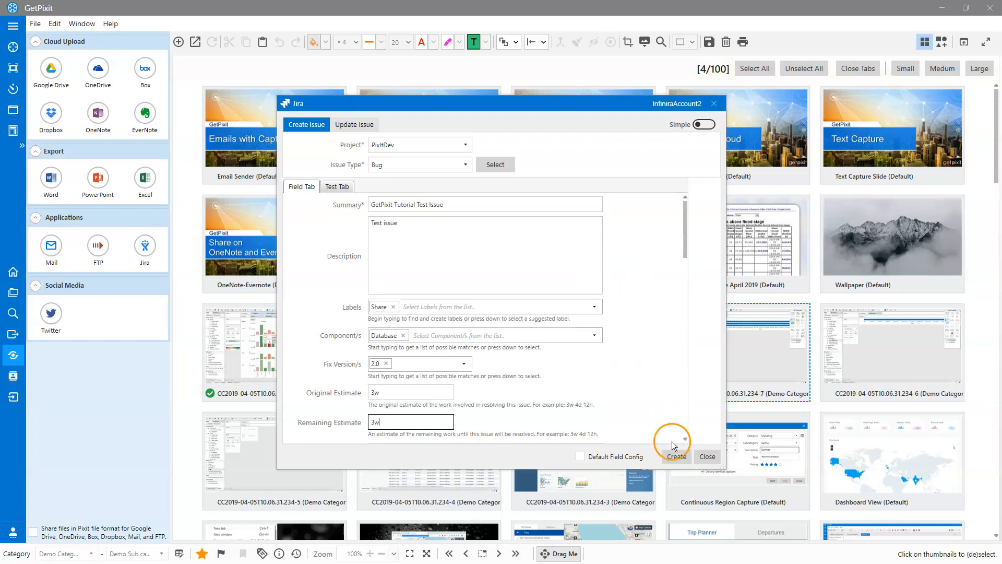
click(671, 456)
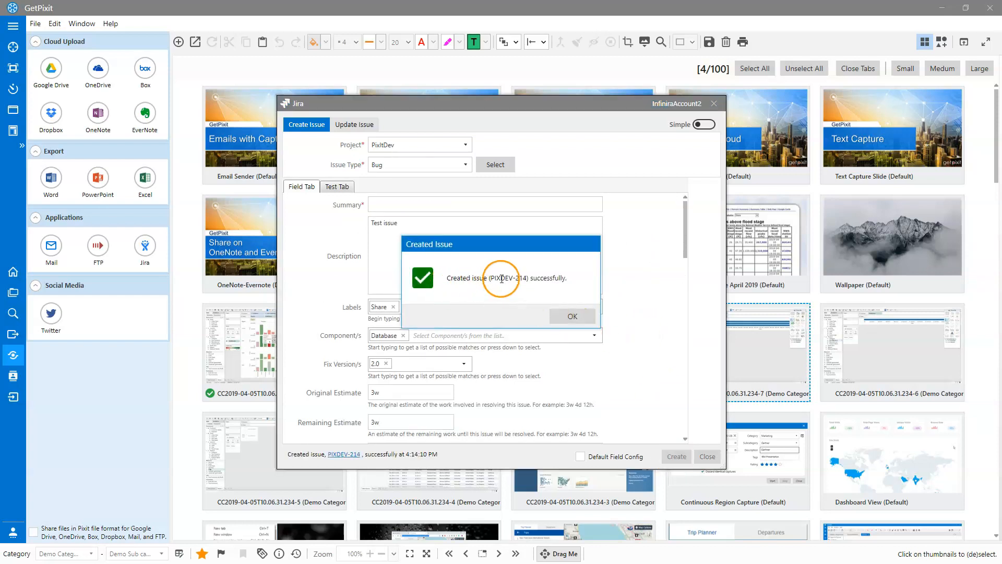
drag(492, 276, 526, 278)
click(572, 315)
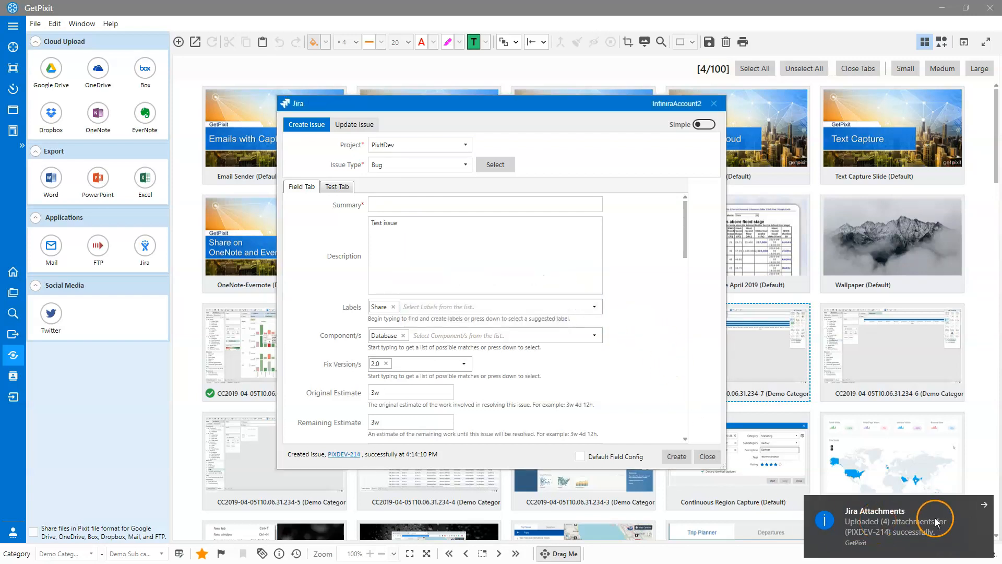
click(984, 506)
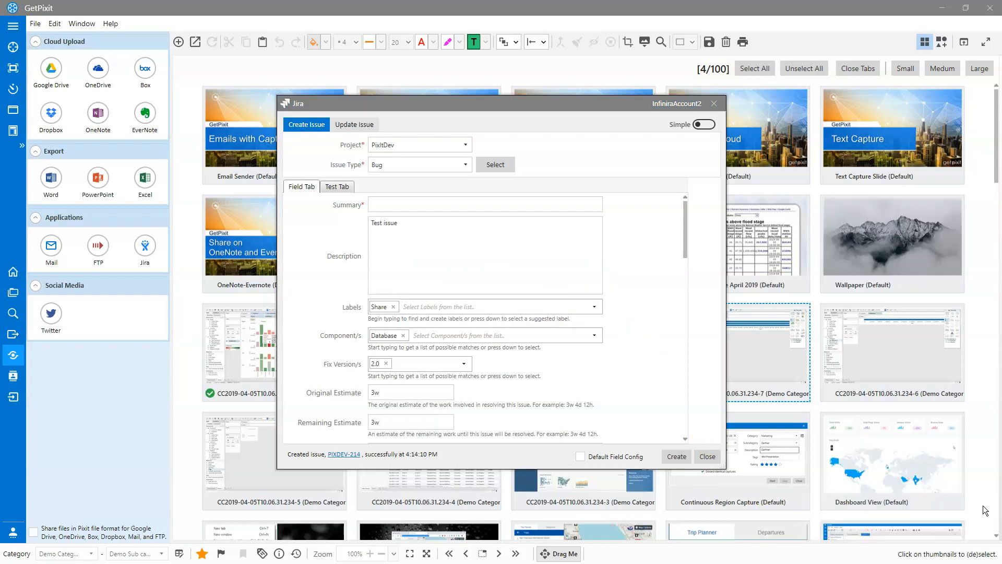
click(616, 444)
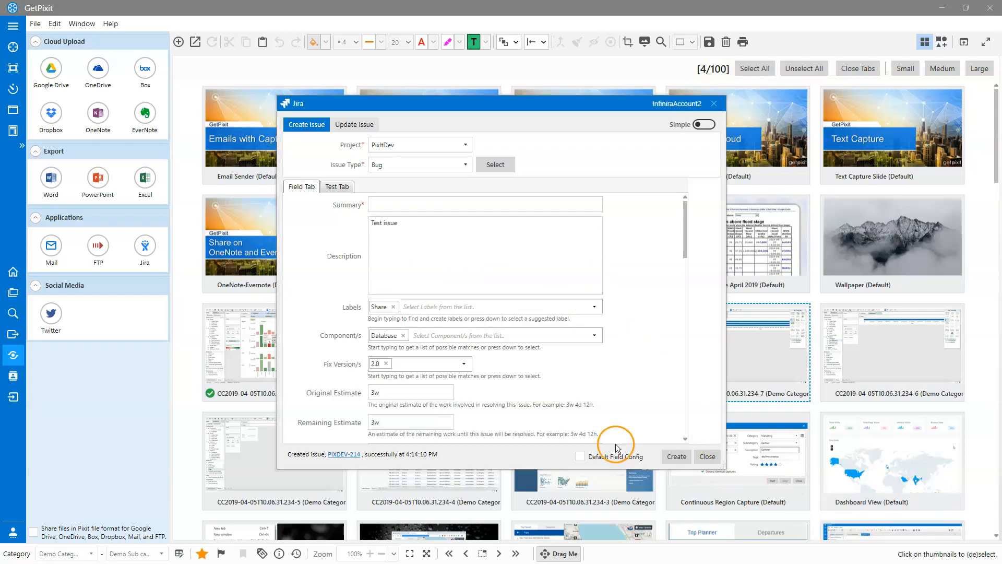
Step: Open the newly created issue in the browser, review its fields and attachments, and return to GetPixit
click(343, 454)
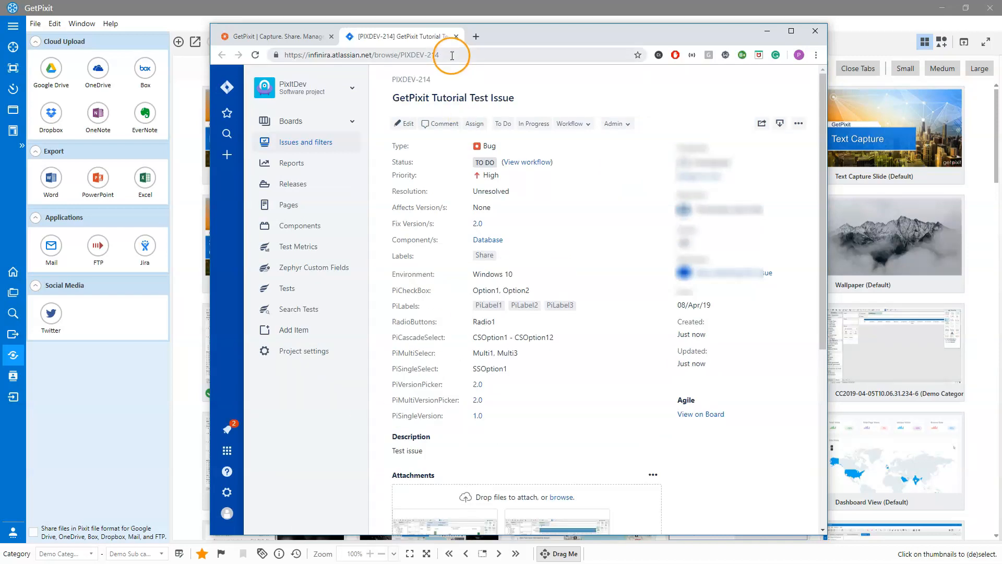
scroll(622, 356, down, 1)
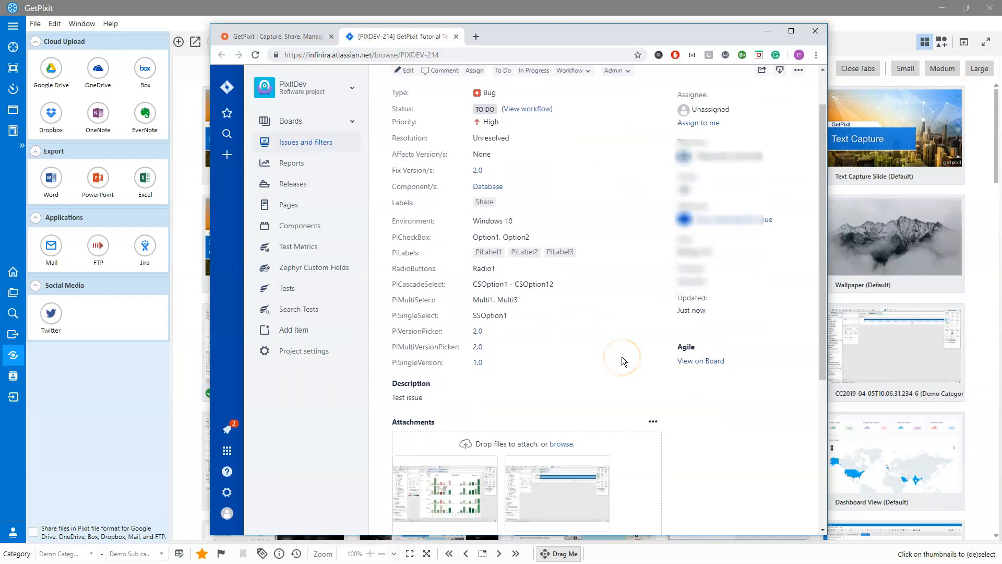
scroll(622, 356, down, 5)
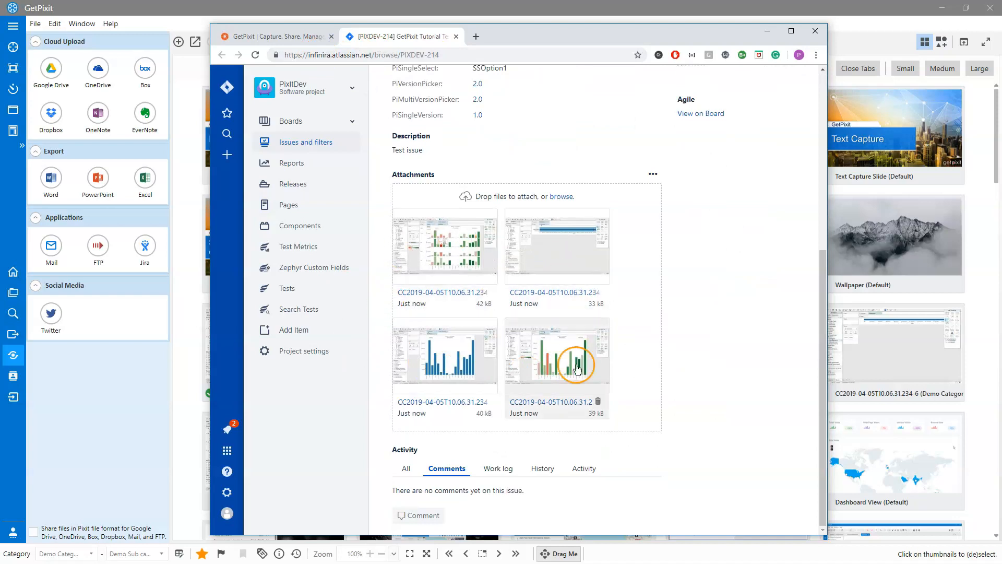
scroll(687, 362, up, 6)
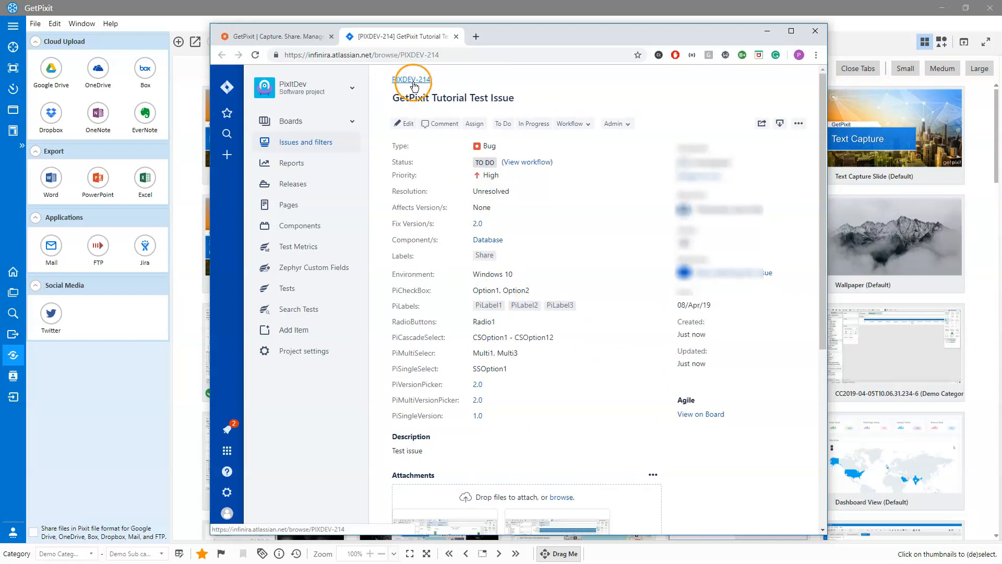
click(767, 31)
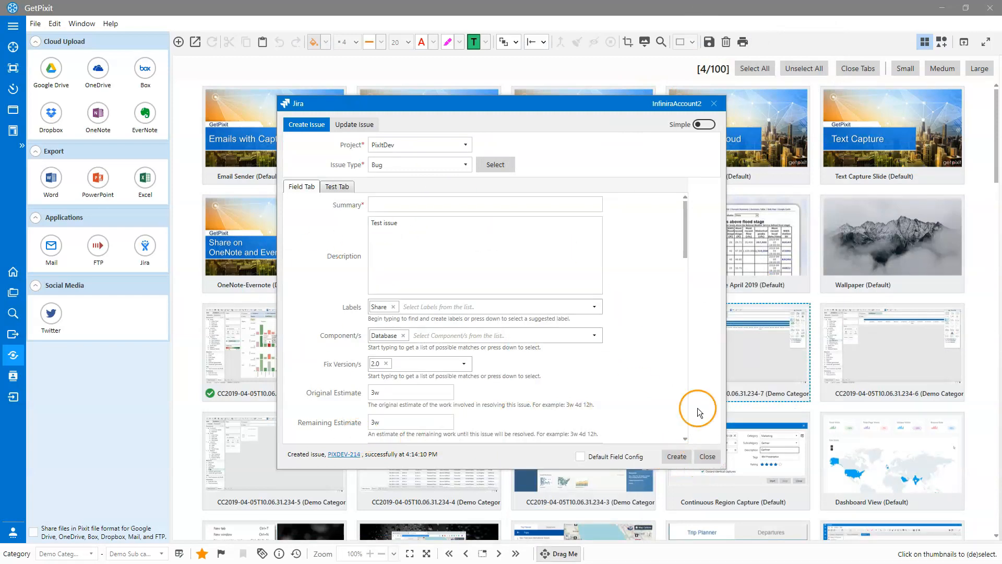
Step: Change to the simple issue form and enter summary "GetPixit Simple Issue Creation" and description "Test Simple Issue"
click(704, 125)
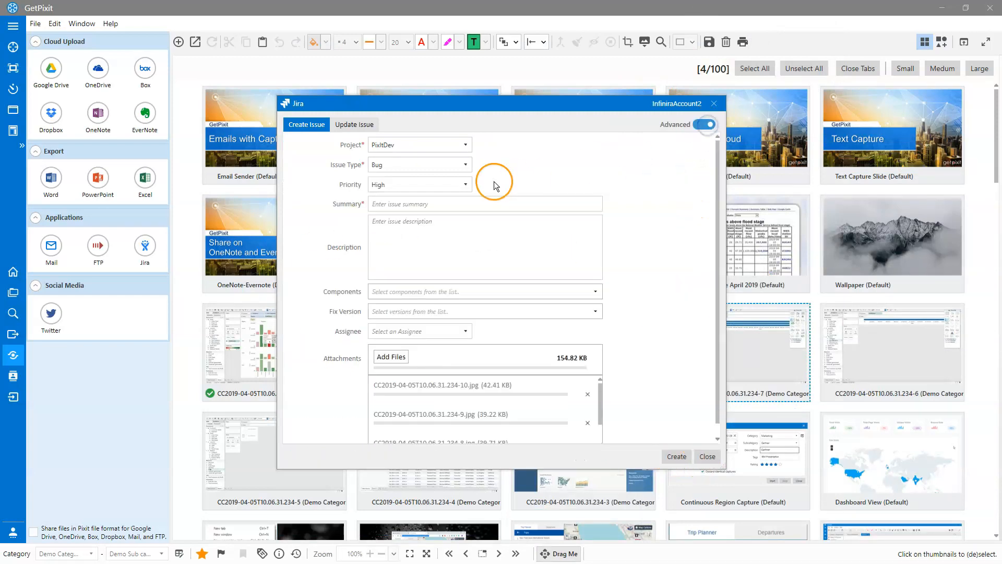
click(442, 204)
text(GetPixit Simple Issue Creation)
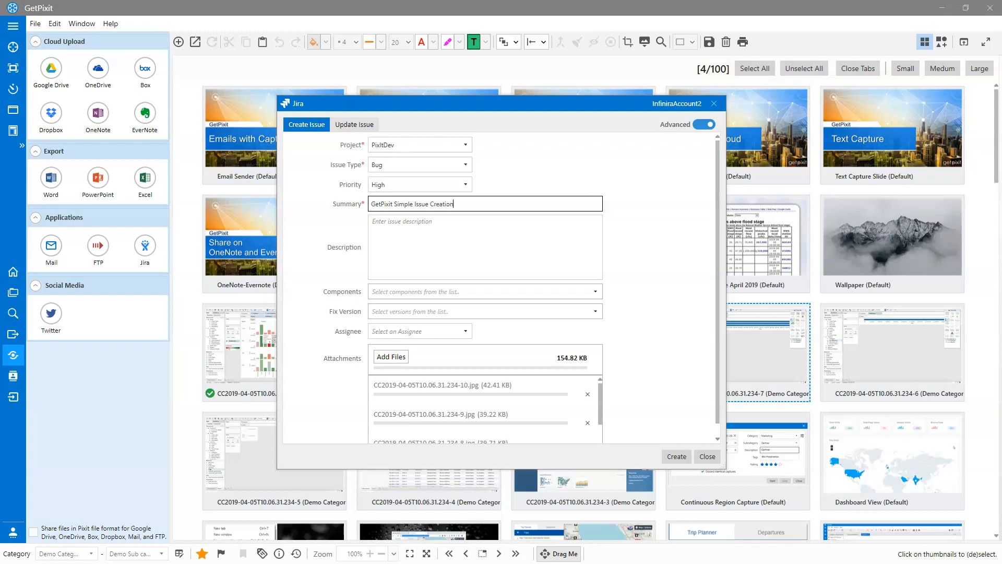
click(443, 220)
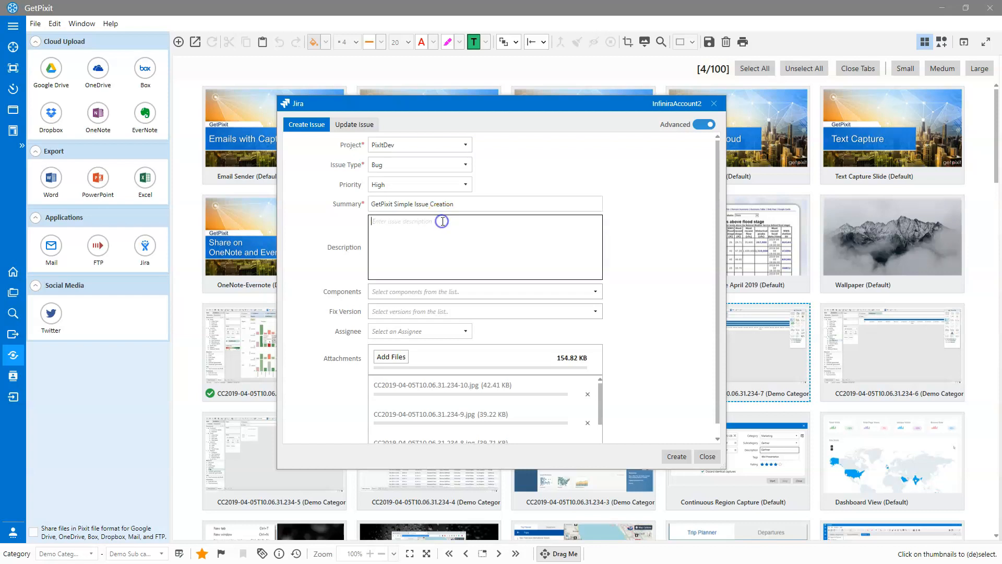
text(Test Simple Issue)
Step: Set the issue's component to UI and its fix version to 2.0
click(595, 292)
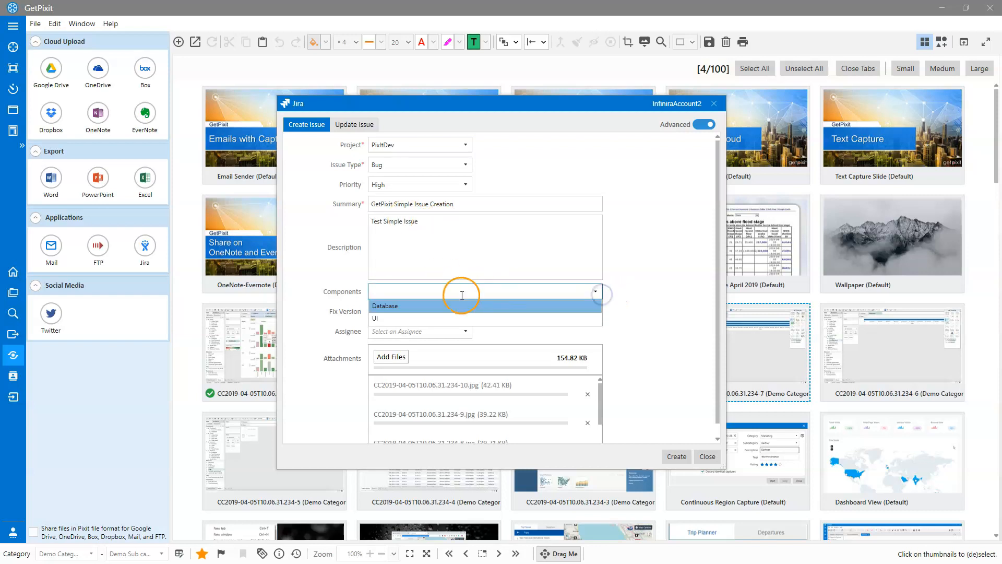
click(409, 318)
click(595, 311)
click(399, 340)
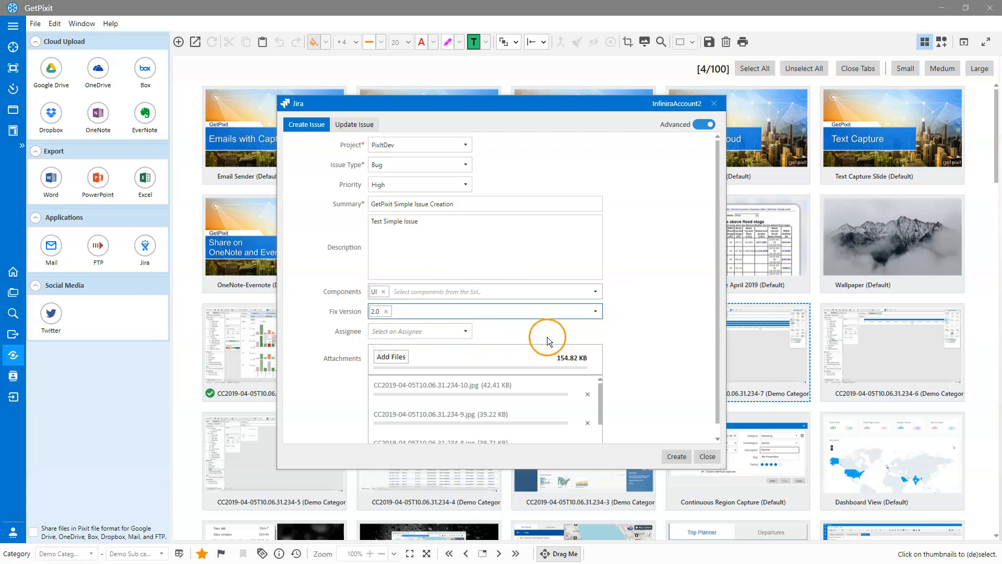
Step: Check the attachment list, create the simple issue, and dismiss the resulting notifications
scroll(614, 315, down, 1)
drag(598, 373, 626, 339)
scroll(650, 315, up, 1)
scroll(651, 315, down, 1)
scroll(651, 315, up, 1)
click(676, 455)
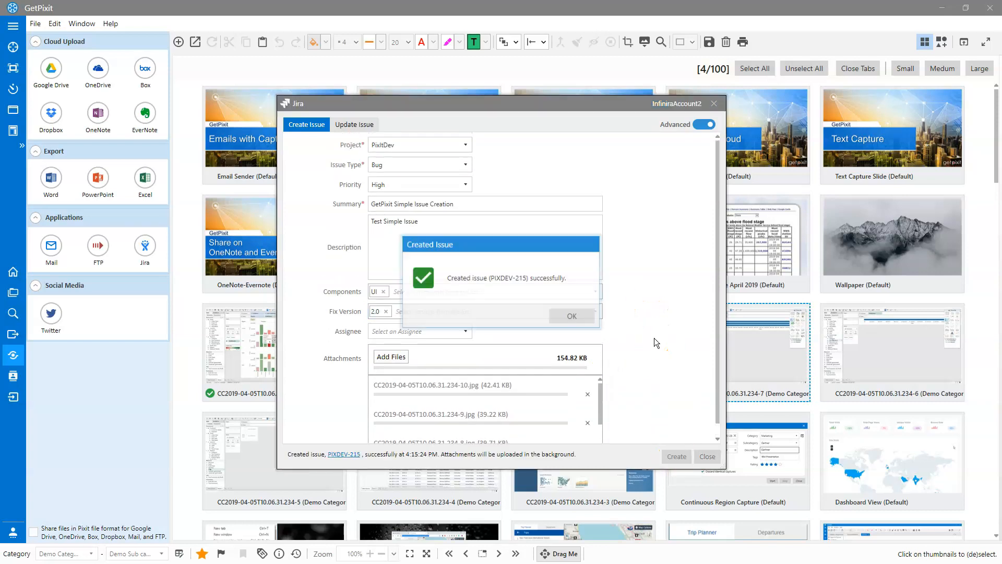
click(563, 317)
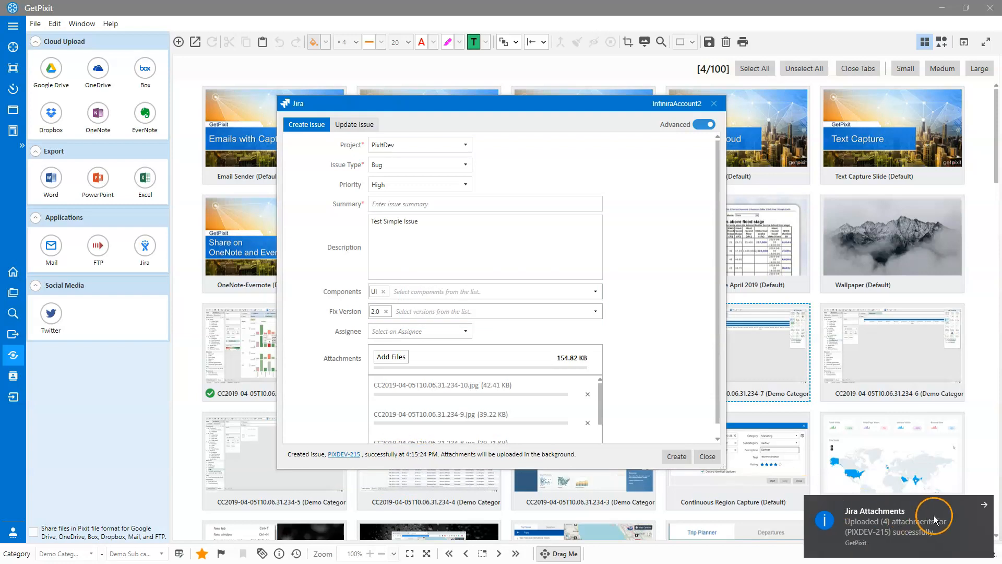
click(985, 506)
Step: Open the new simple issue in the browser, review its details and attachments, and return to GetPixit
click(344, 454)
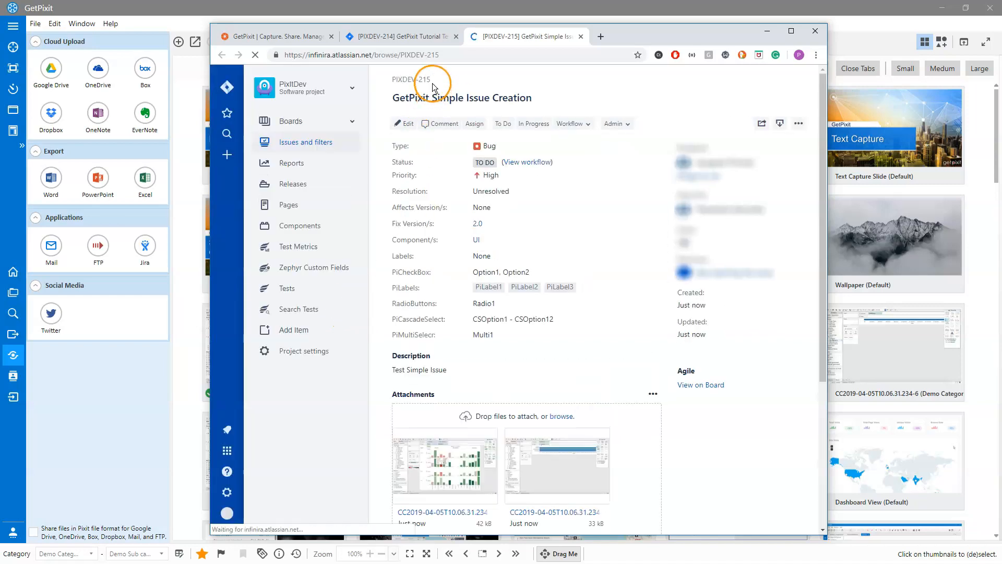
key(ctrl+a)
click(466, 76)
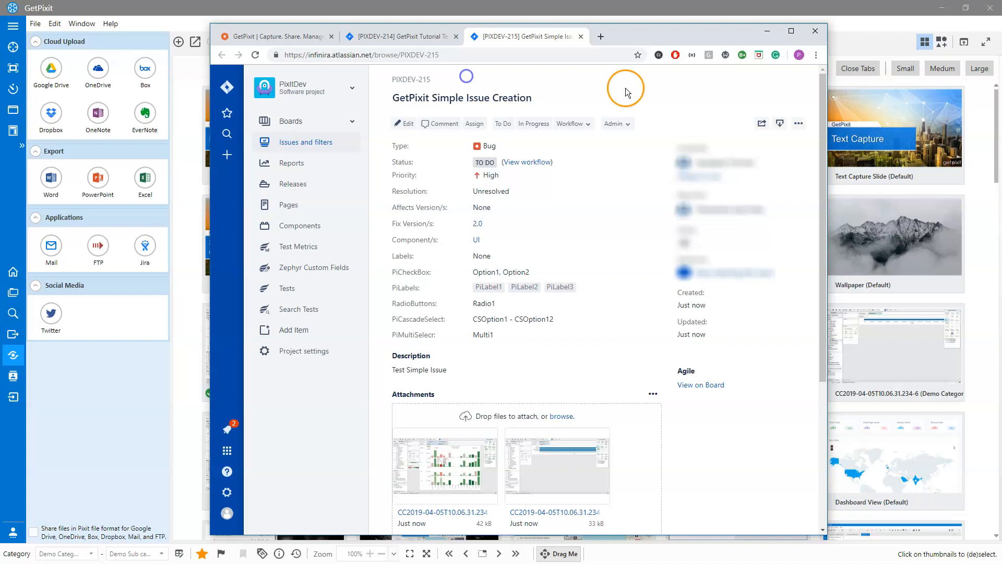
scroll(640, 462, down, 4)
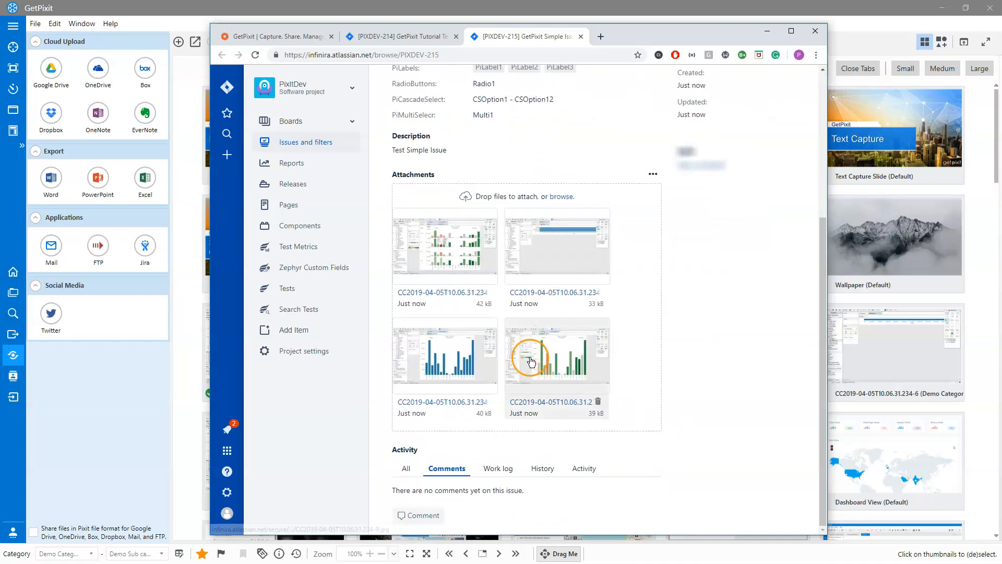
scroll(754, 367, up, 4)
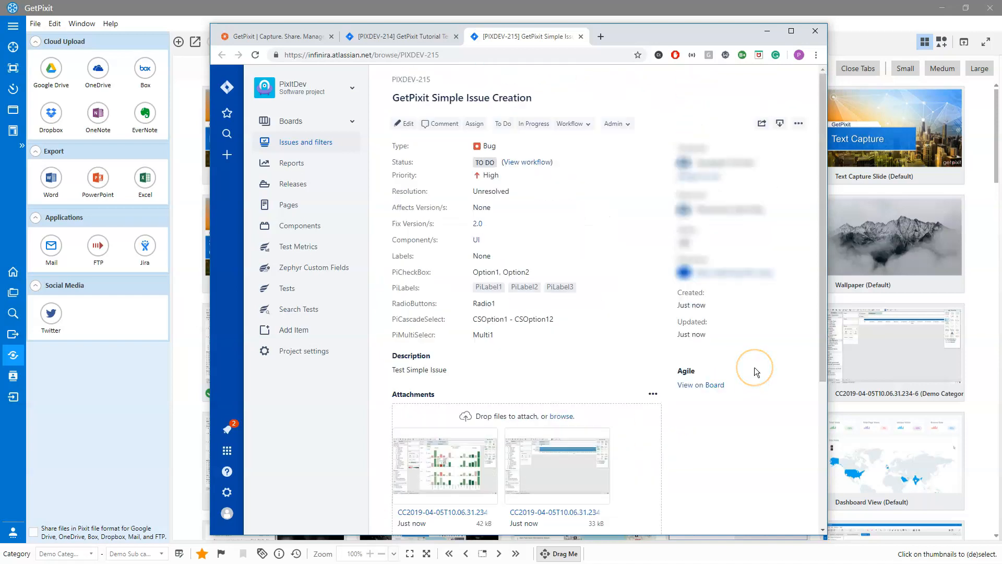
click(767, 31)
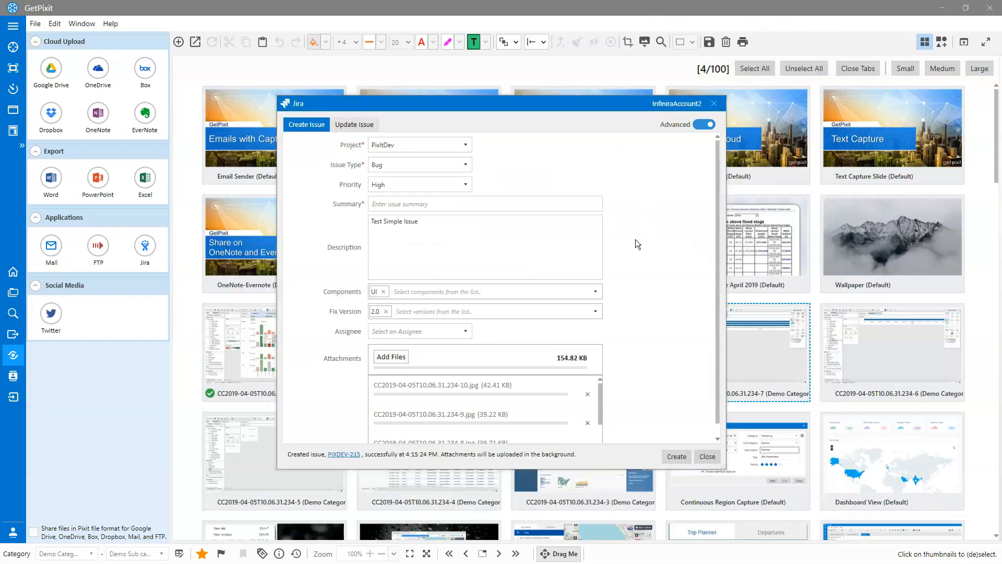
Step: Return to the advanced issue form and enable Default Field Config to show the per-field default settings
click(692, 140)
click(698, 126)
scroll(666, 333, down, 3)
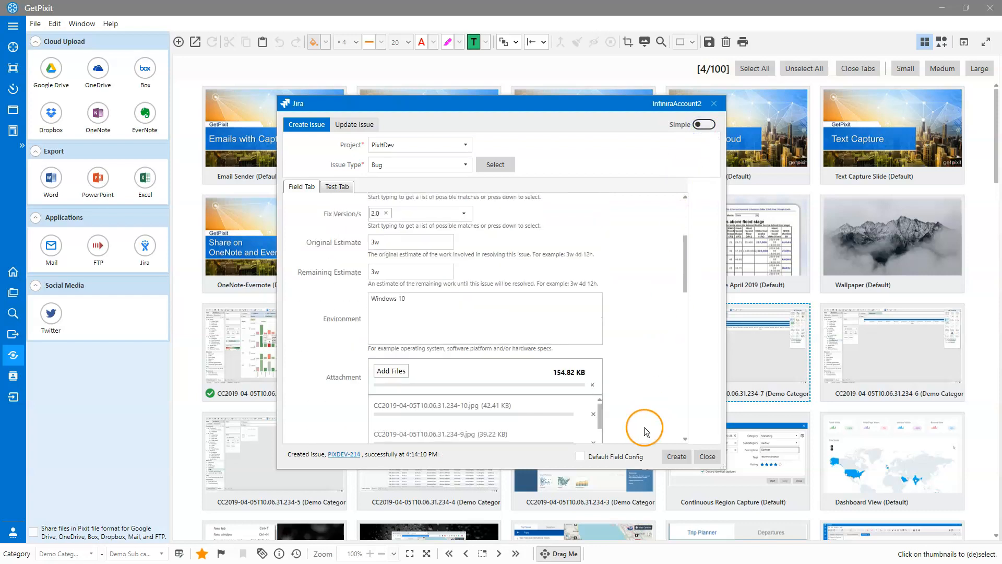
click(619, 458)
scroll(650, 287, up, 3)
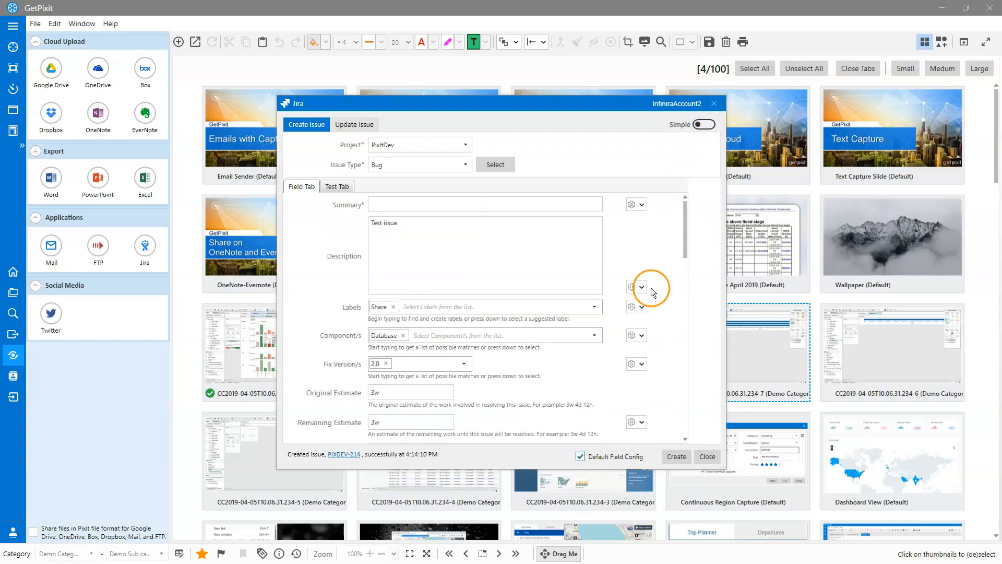
scroll(679, 280, down, 1)
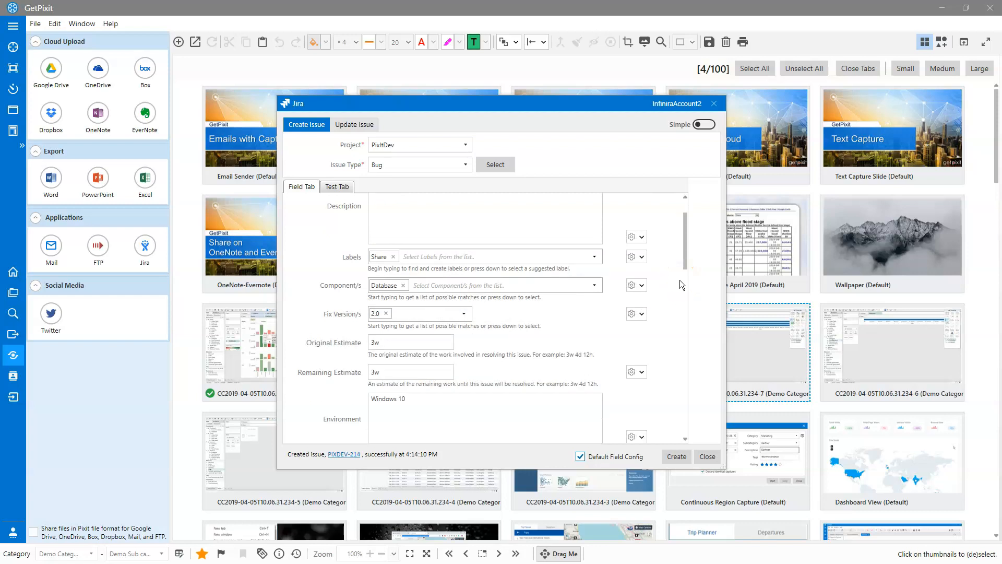
Step: Replace the Share label with Export and Capture, and save the labels as the default for PixItDev : Bug
scroll(680, 285, down, 1)
click(594, 232)
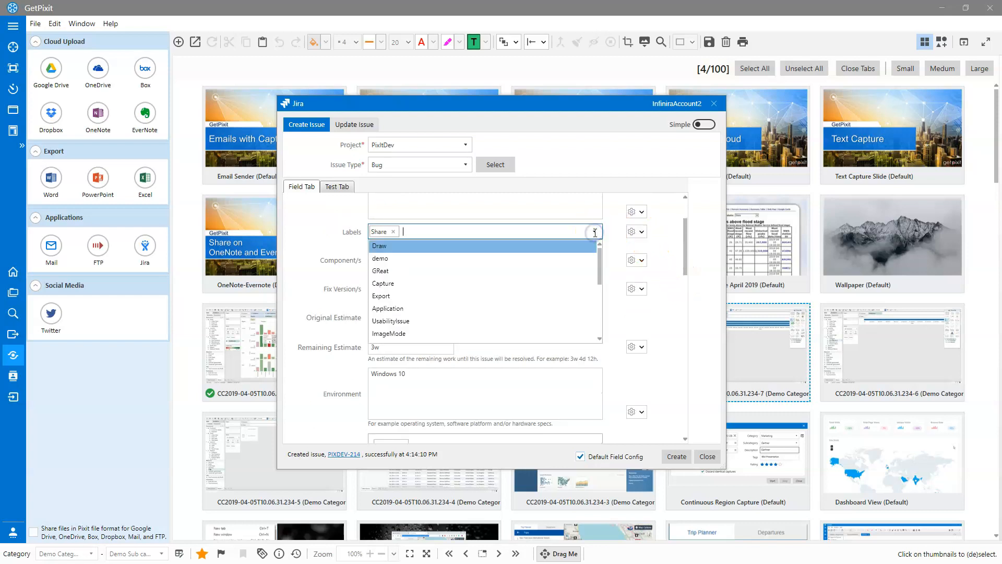
click(391, 294)
click(393, 232)
click(591, 233)
click(424, 284)
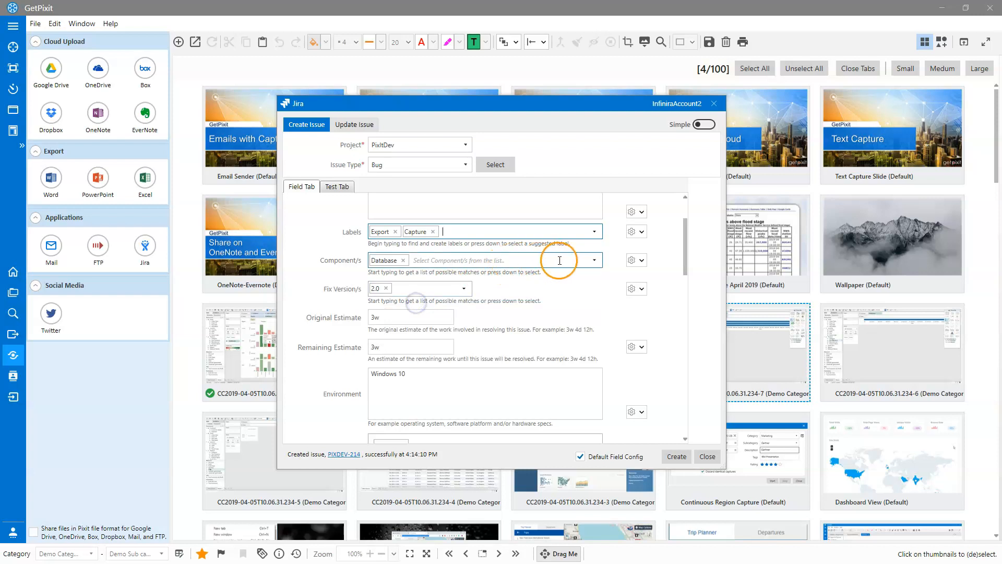
click(641, 233)
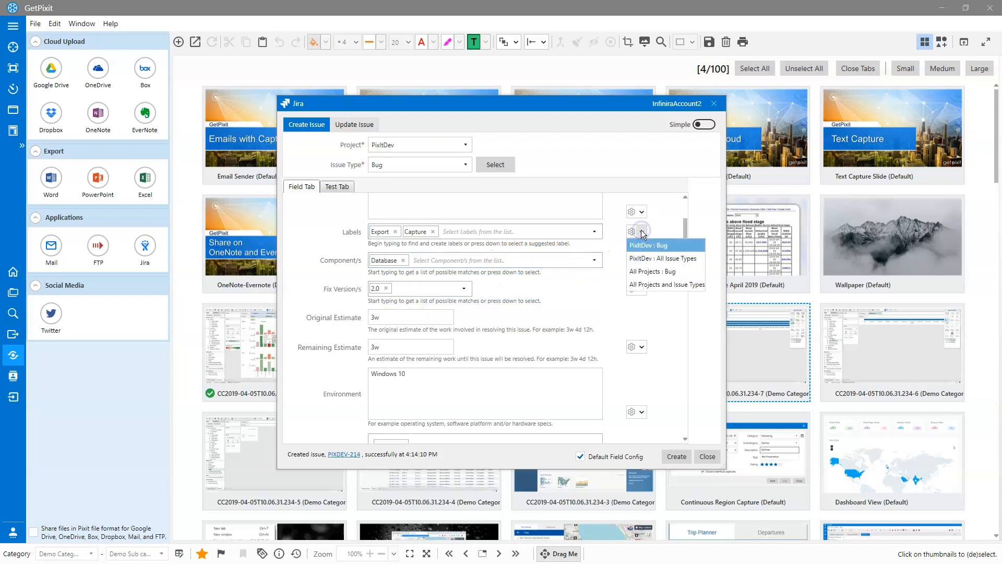
click(639, 234)
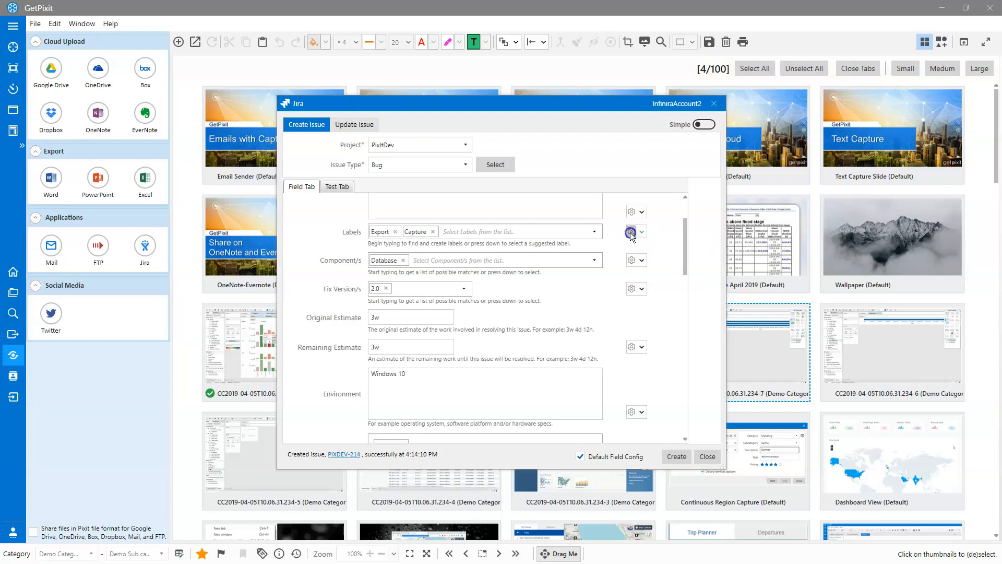
Step: Add UI to the issue's components and save the selection as the default for PixItDev : Bug
click(594, 258)
click(587, 274)
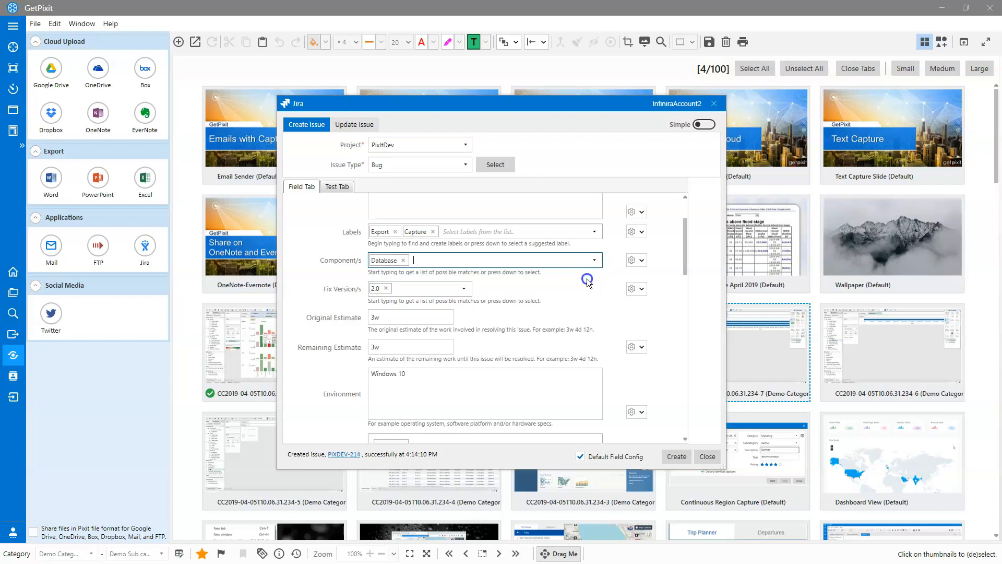
click(643, 260)
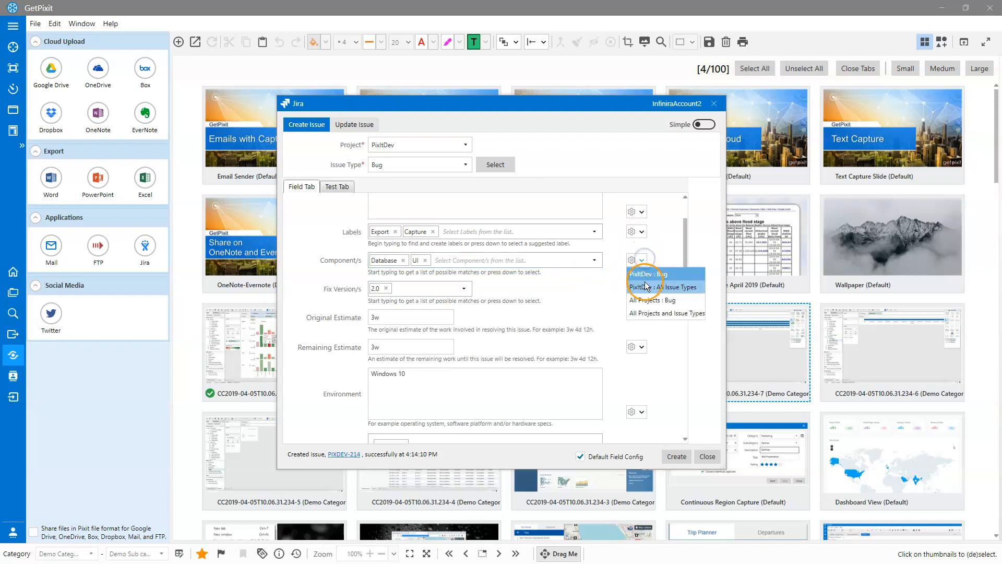
click(645, 275)
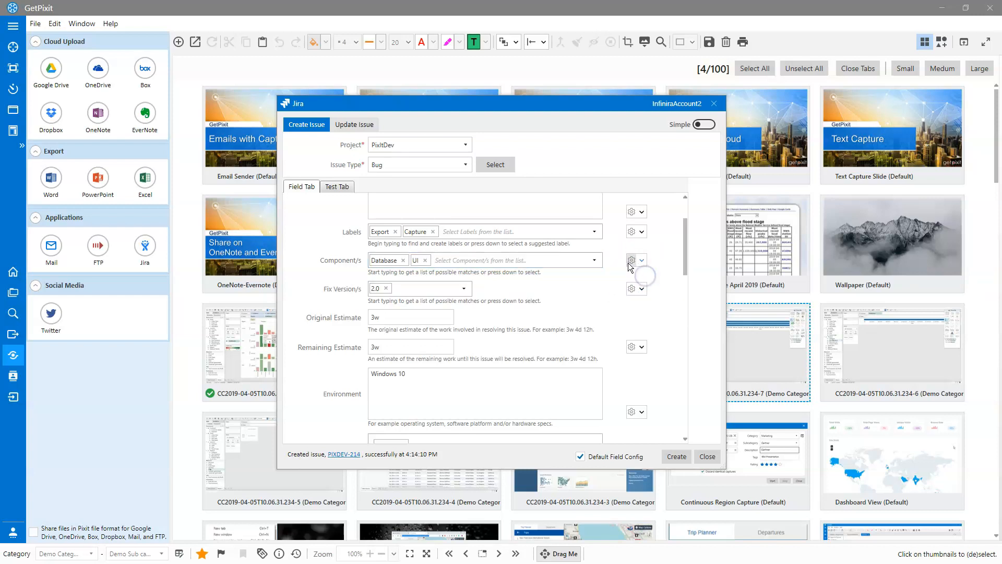
Step: Set the environment to Linux and save it as the field's default for PixItDev : Bug
scroll(614, 286, down, 1)
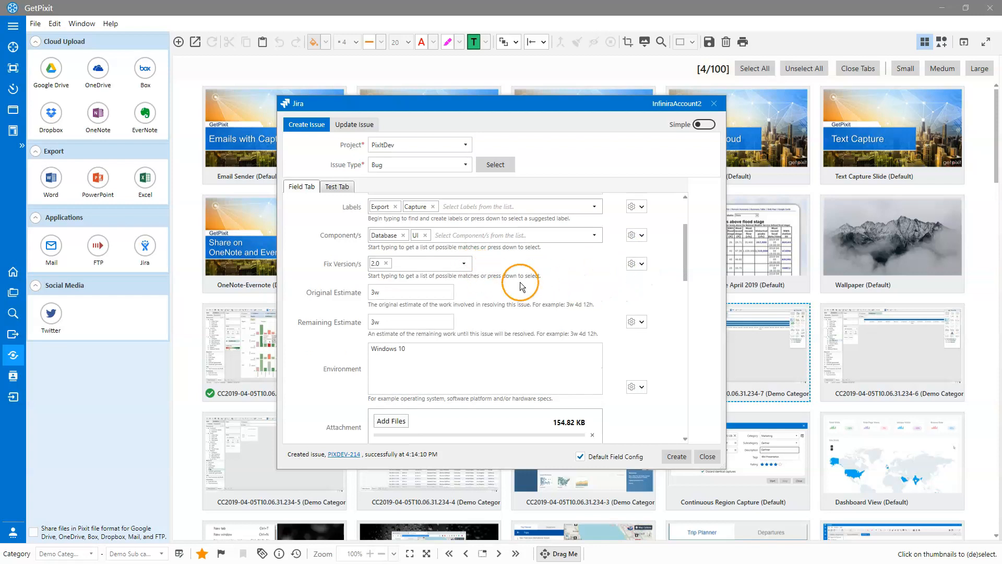
scroll(662, 284, down, 3)
drag(425, 275, 345, 280)
text(Linux)
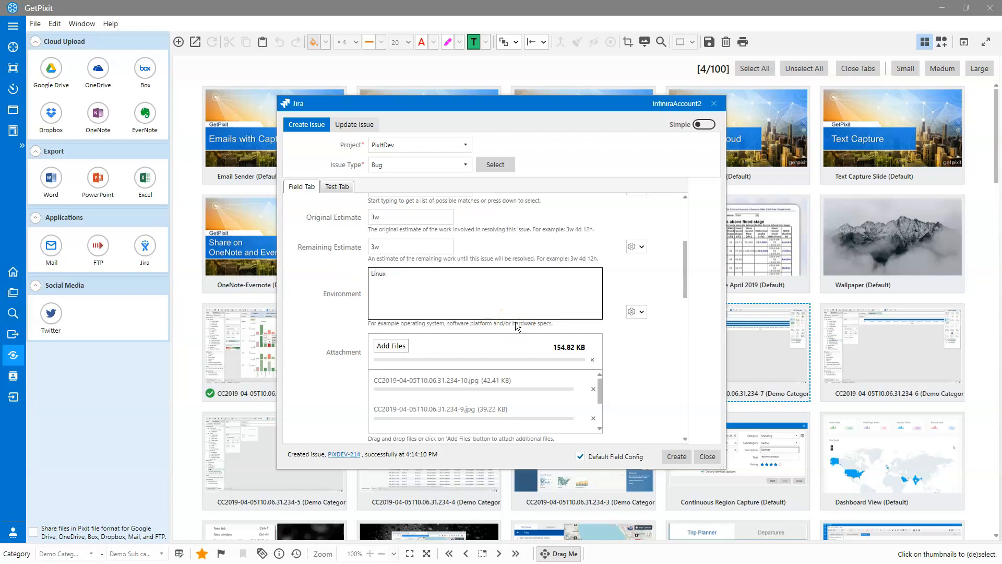
click(642, 311)
click(647, 325)
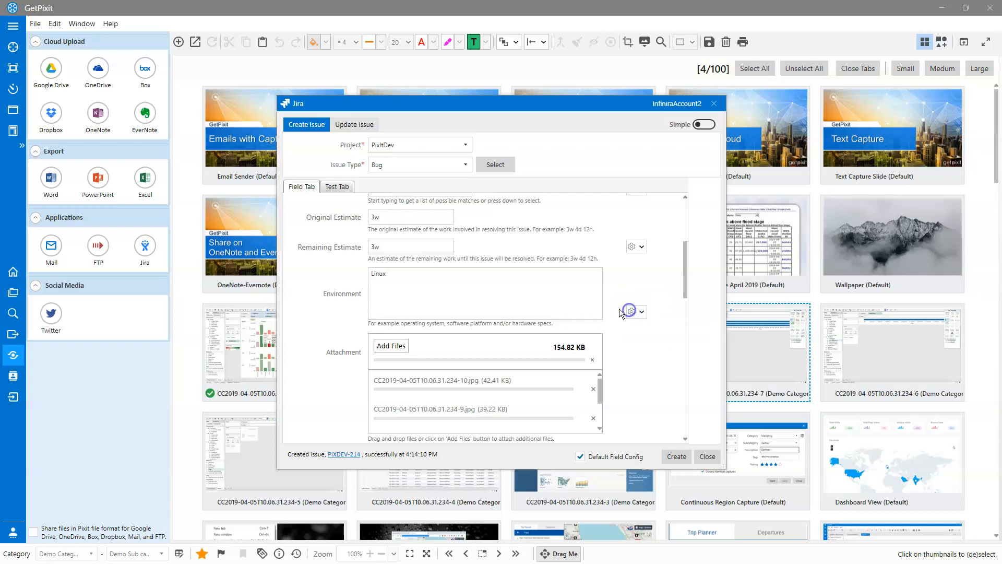
Step: Review the remaining configurable fields, and close and reopen the Jira form to load the saved defaults
scroll(618, 308, down, 6)
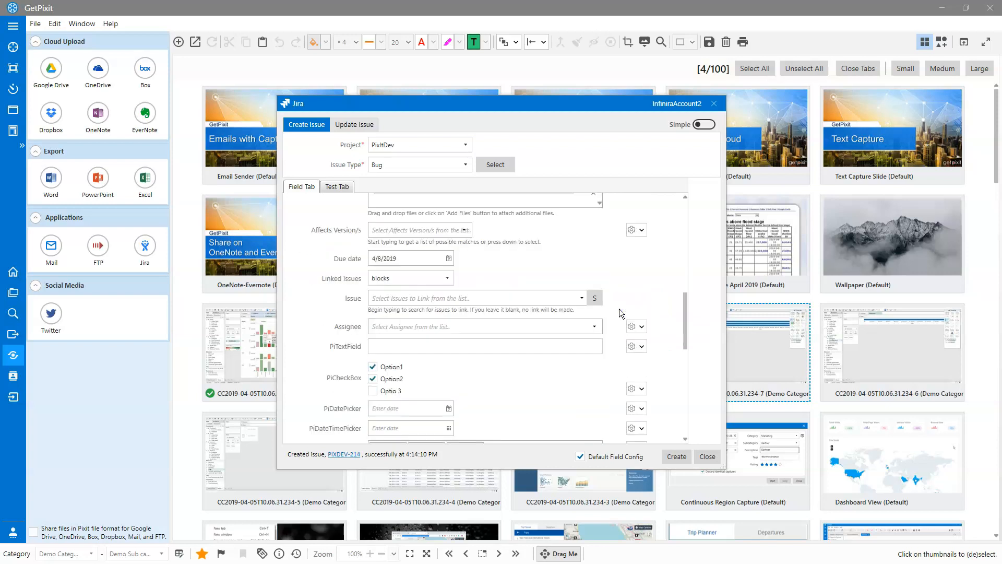
scroll(619, 308, down, 8)
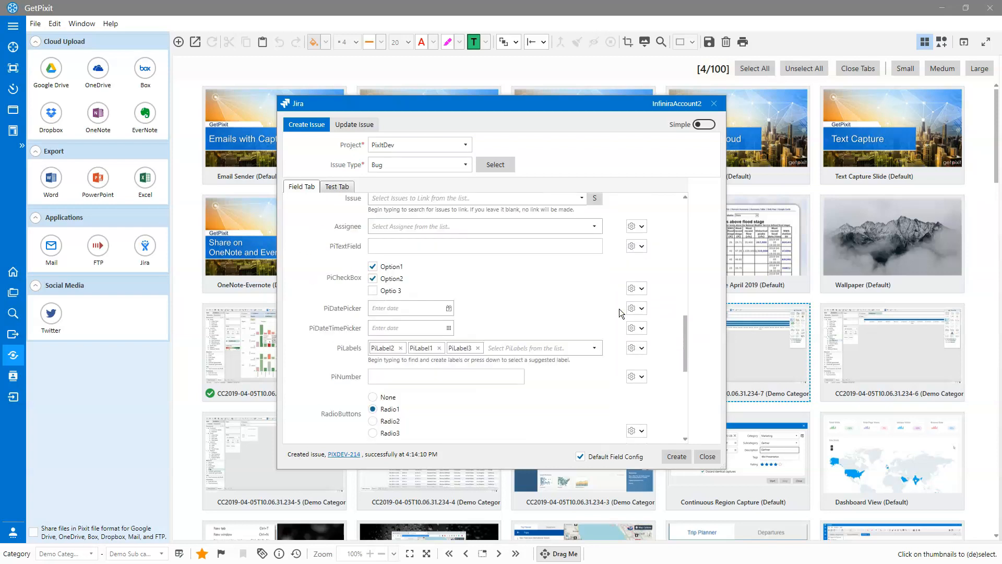
scroll(619, 308, up, 15)
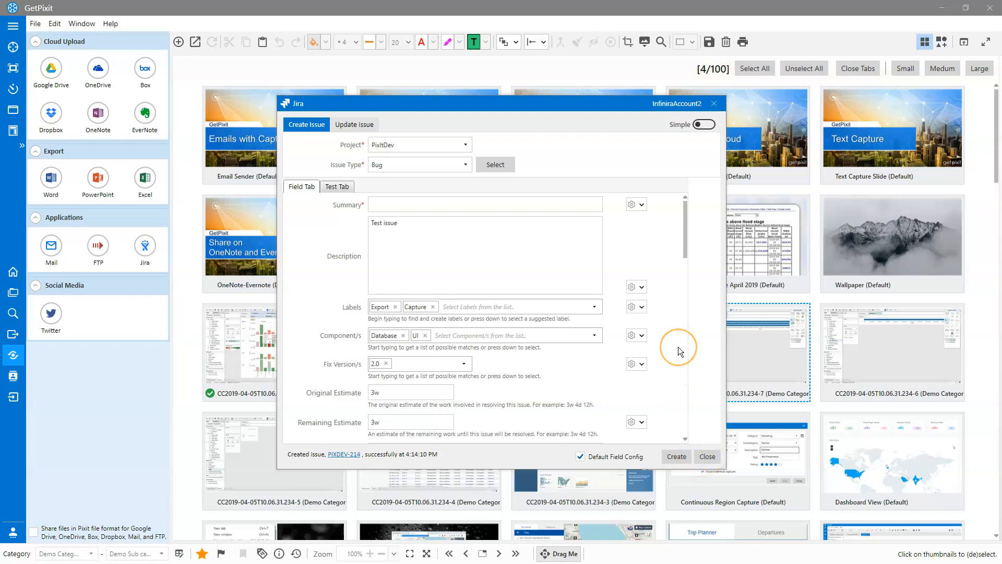
click(708, 456)
click(555, 385)
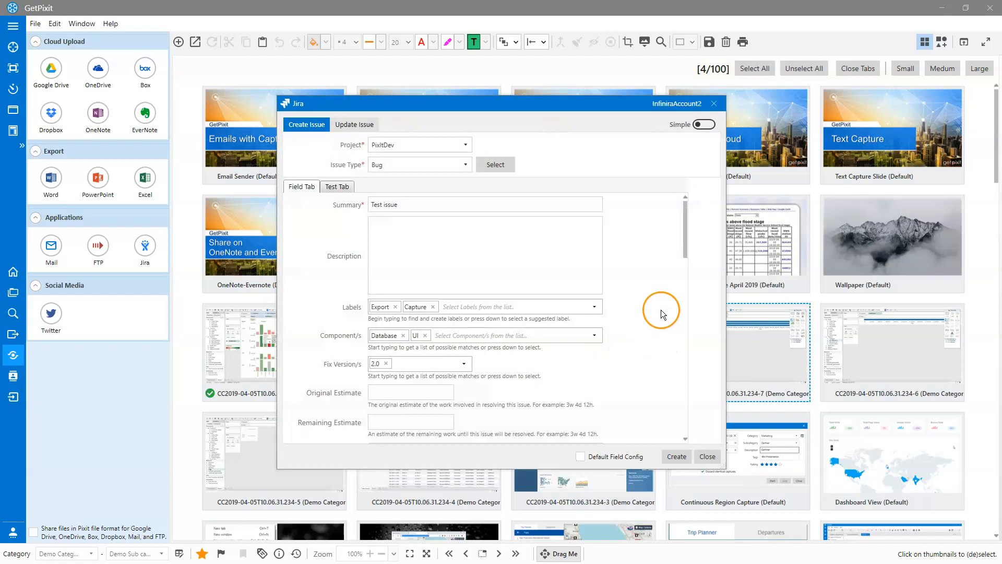
Step: Load the issue form for the Task type and check whether its fields carry the saved defaults
click(466, 165)
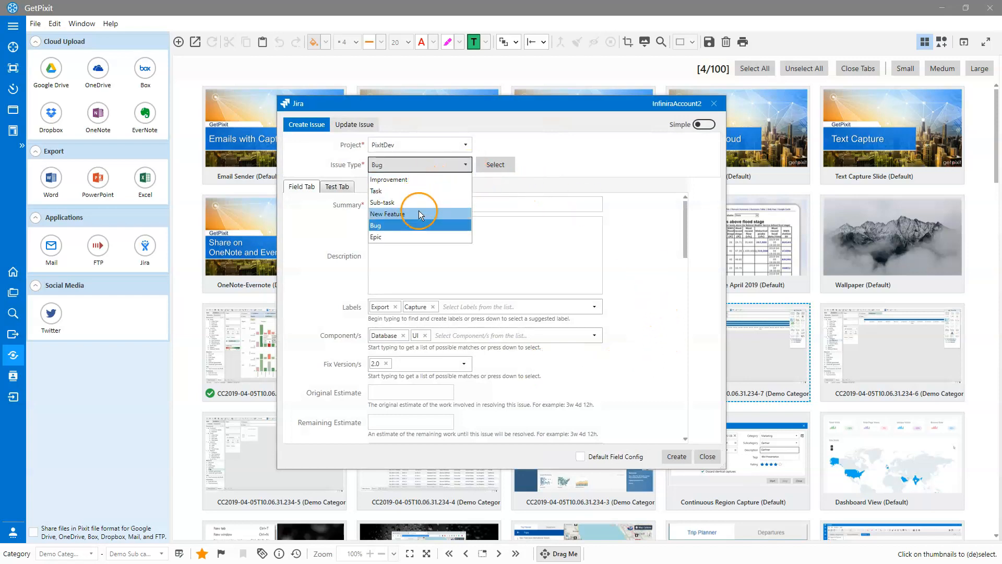
click(387, 191)
click(495, 164)
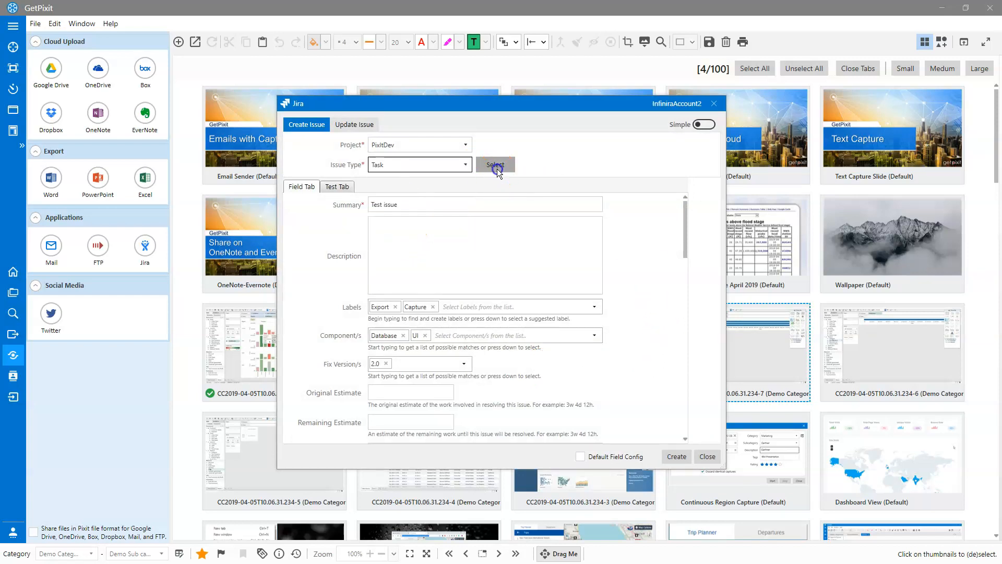
scroll(631, 280, down, 5)
scroll(630, 280, up, 5)
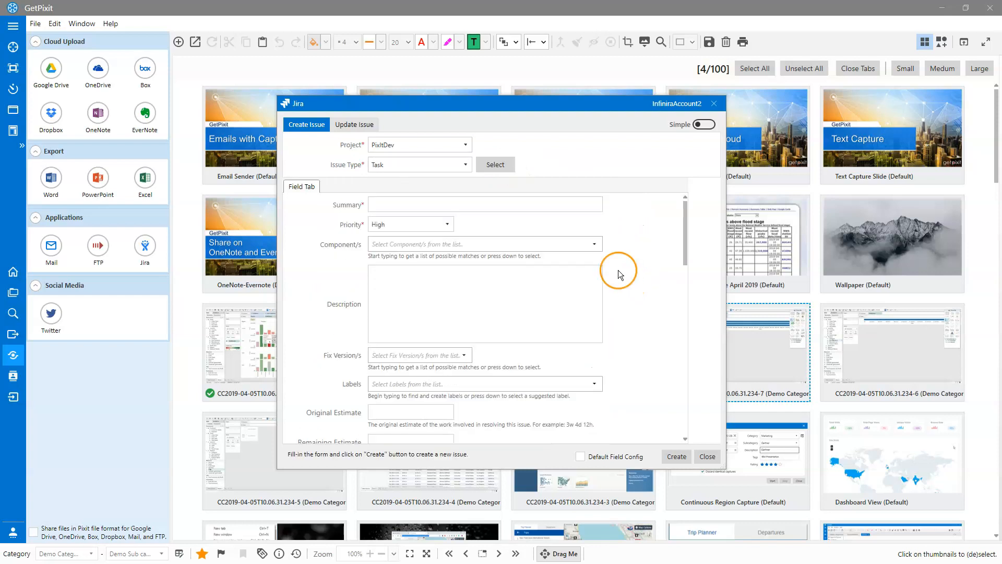
Step: Load the Bug issue form again and check its default summary, labels, components and environment
click(462, 165)
click(386, 225)
click(489, 167)
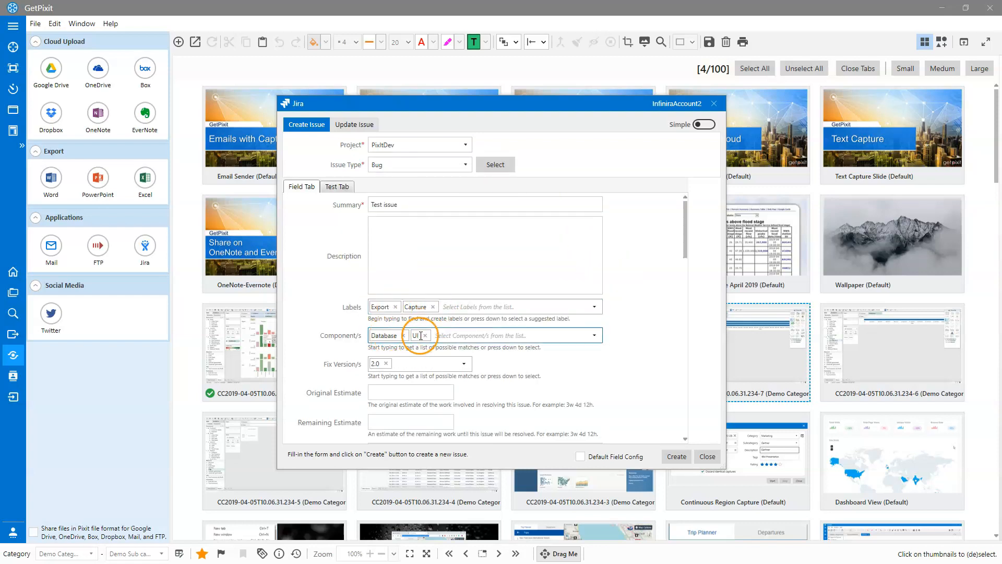
scroll(673, 332, down, 3)
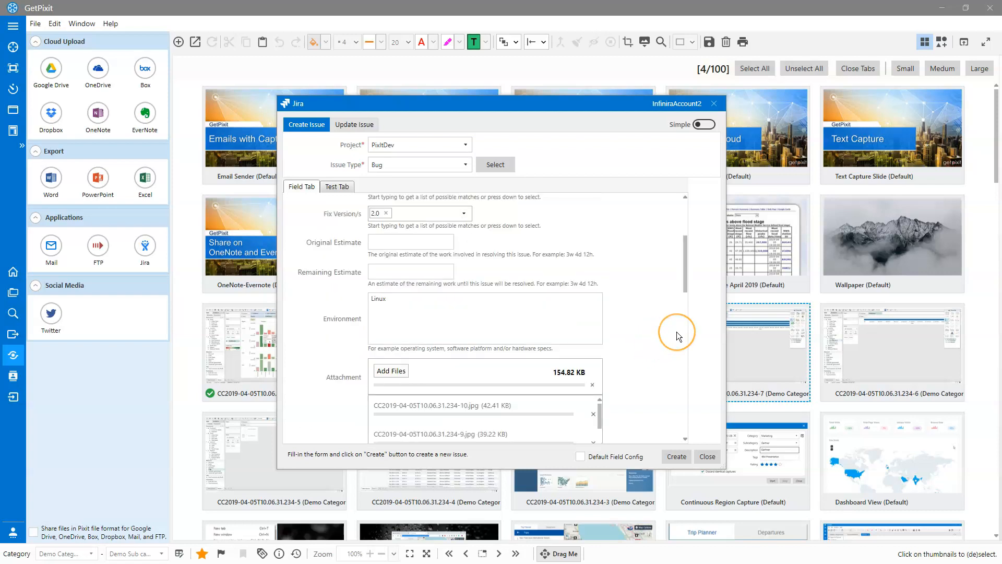
drag(397, 301, 351, 300)
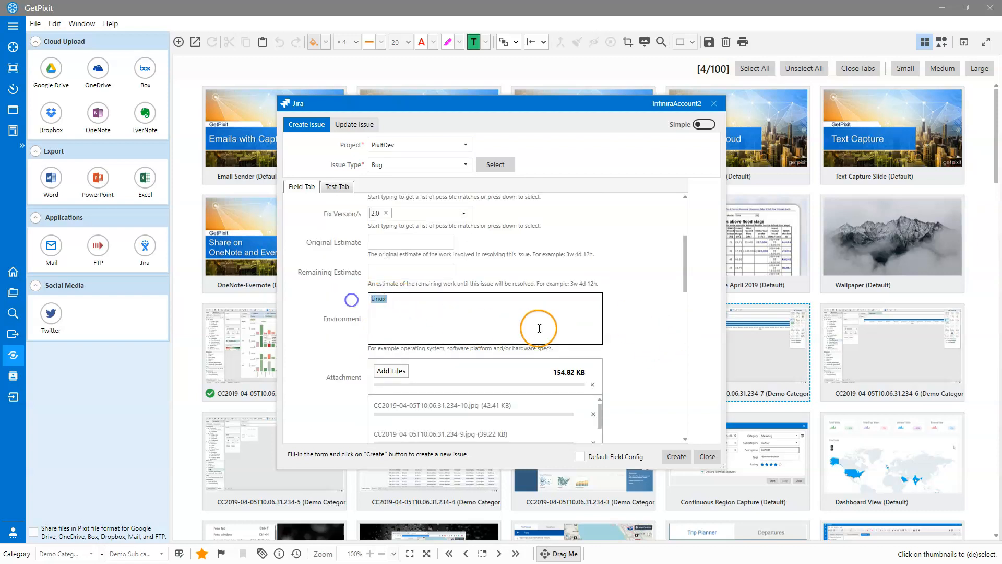
scroll(643, 330, up, 3)
click(604, 450)
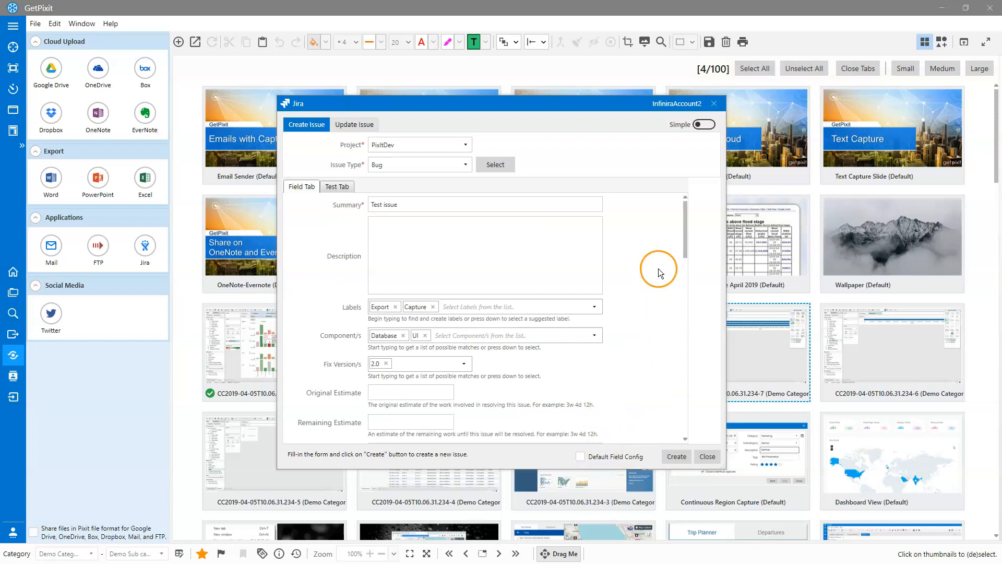
Step: Switch to updating an existing issue and copy the issue key PIXDEV-215 from its browser page
click(354, 125)
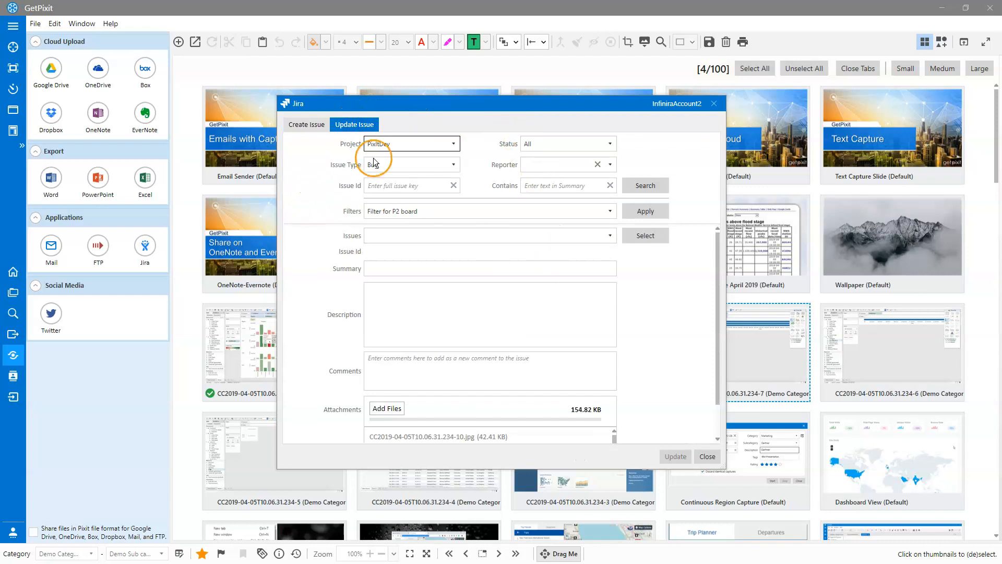
click(383, 181)
text(215)
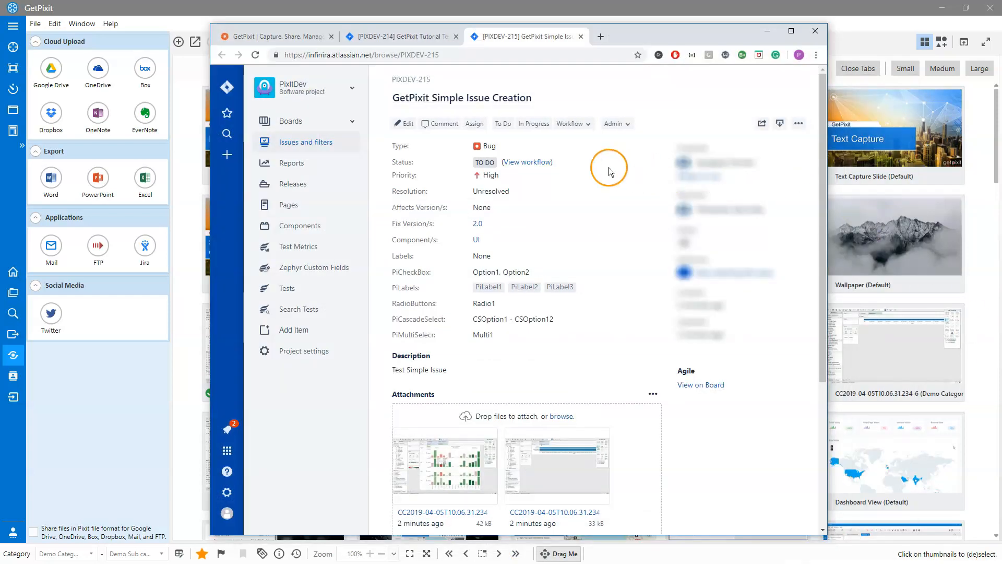
drag(432, 79, 392, 80)
key(ctrl+c)
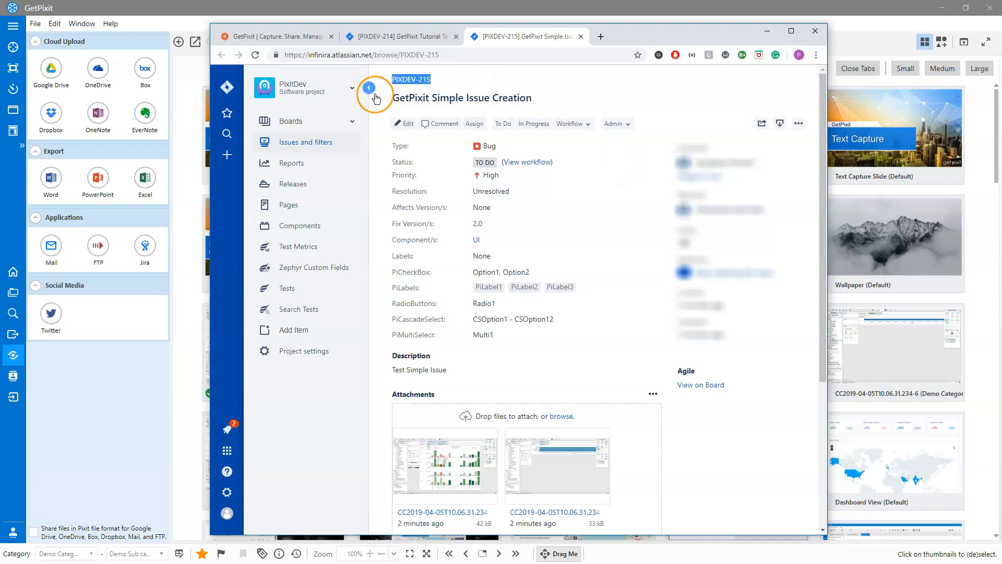
click(767, 31)
Step: Search for the issue by its full key PIXDEV-215 and check the issue list
double_click(376, 186)
key(ctrl+v)
click(656, 183)
click(609, 235)
click(672, 267)
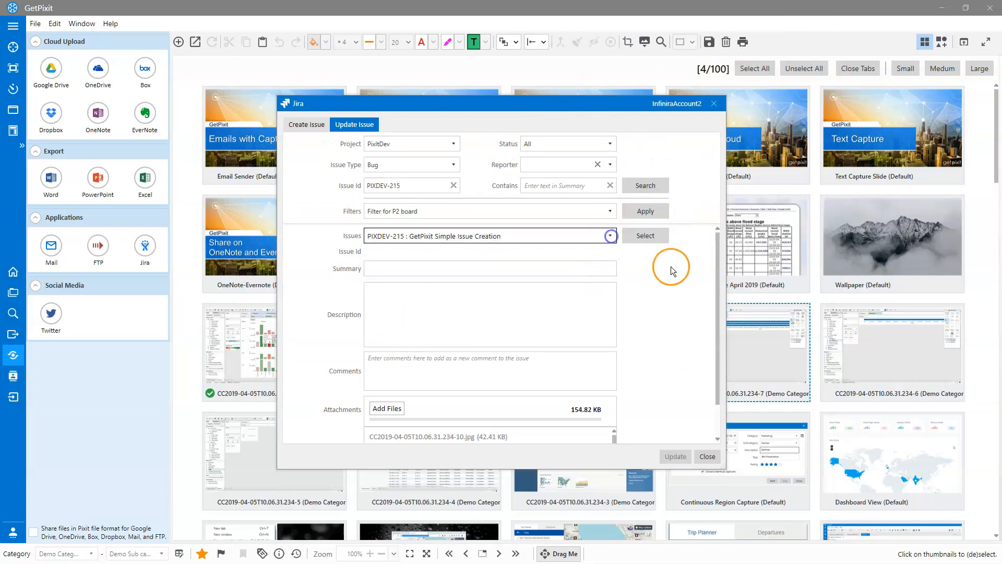
Step: Clear the issue key, search all PixItDev bugs, and load PIXDEV-215 : GetPixit Simple Issue Creation for updating
click(454, 185)
click(656, 186)
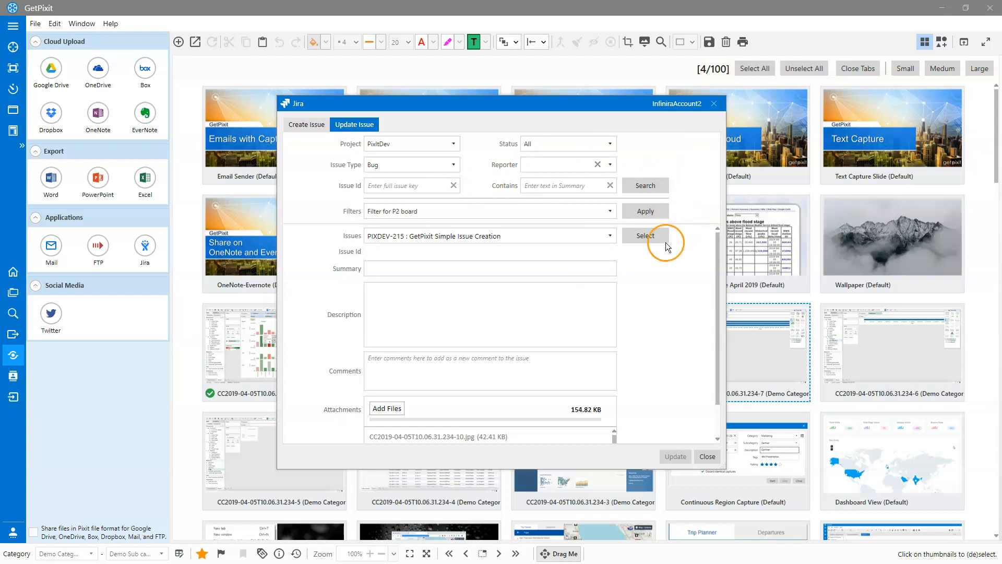
click(609, 236)
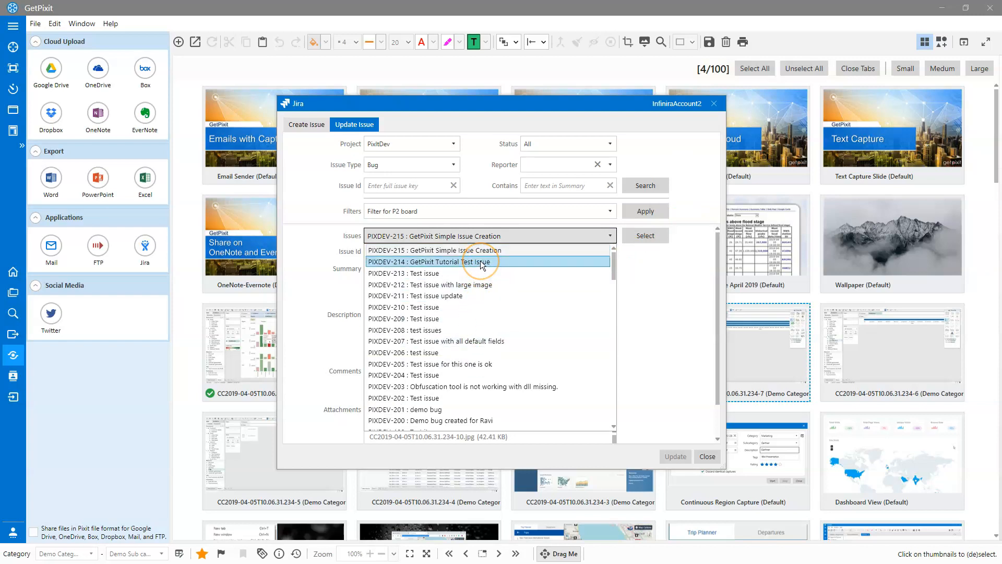
click(606, 250)
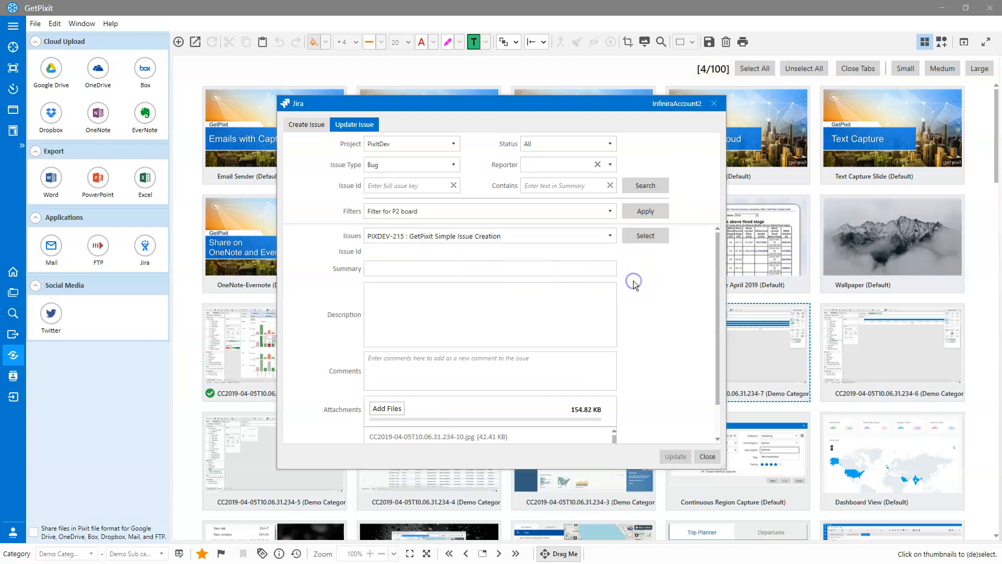
click(460, 265)
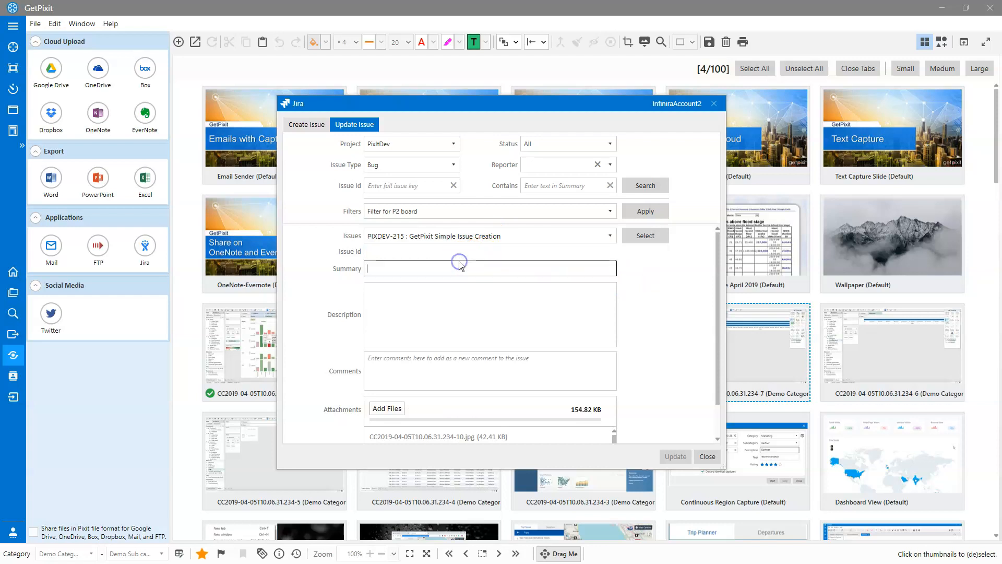
scroll(559, 277, down, 2)
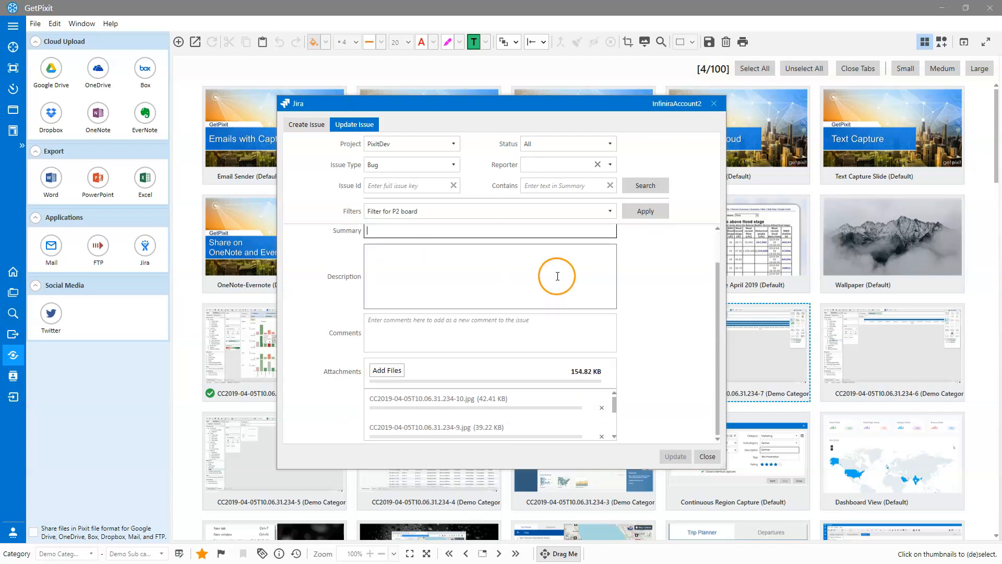
scroll(554, 305, up, 2)
click(645, 235)
Step: Extend the issue's description to read "Test Simple Issue. This is an update."
click(432, 288)
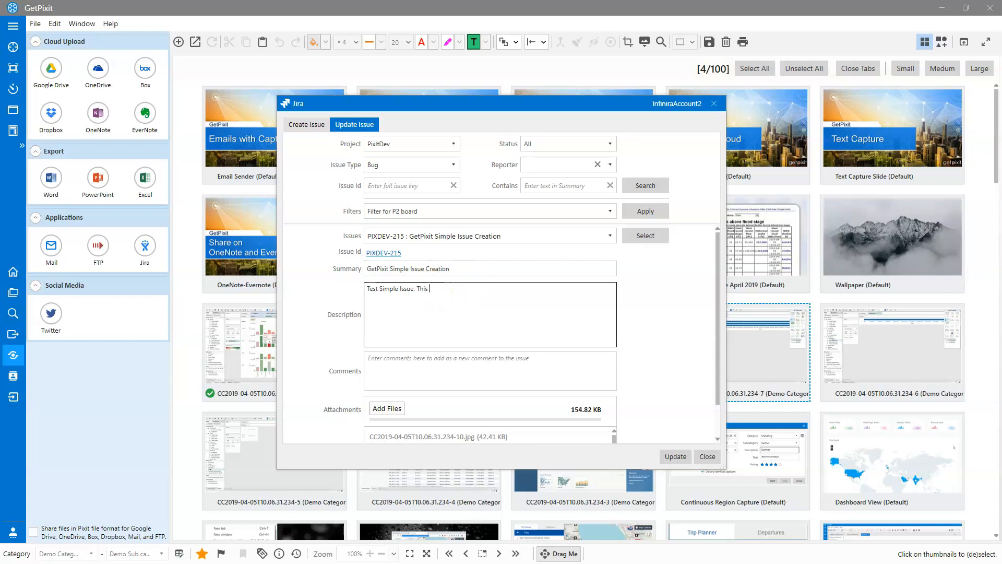
key(BackSpace)
text(. This is an update.)
Step: Remove all four capture files, numbered 10 to 7, from the update's attachment list
scroll(650, 304, down, 2)
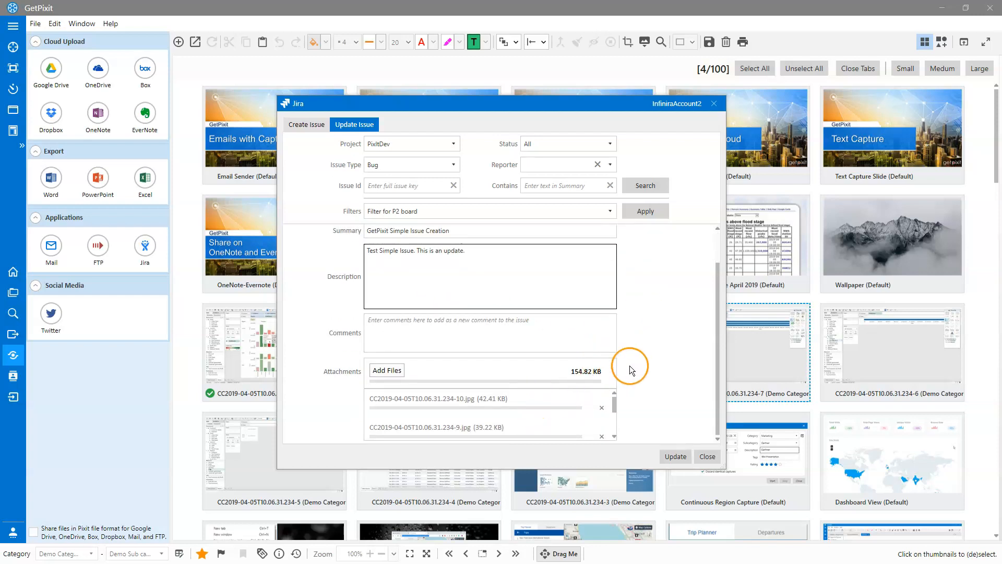
click(601, 408)
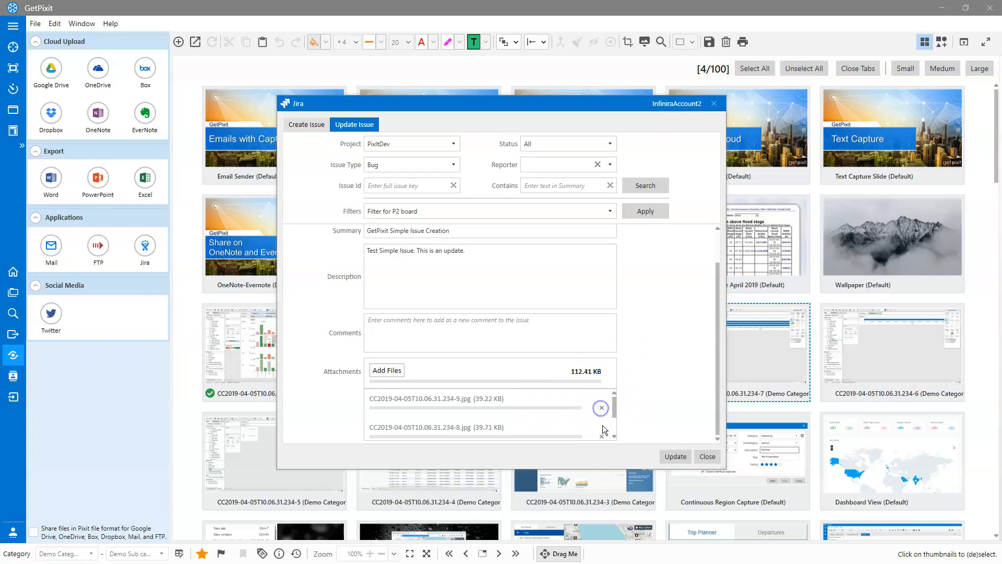
click(601, 408)
click(601, 408)
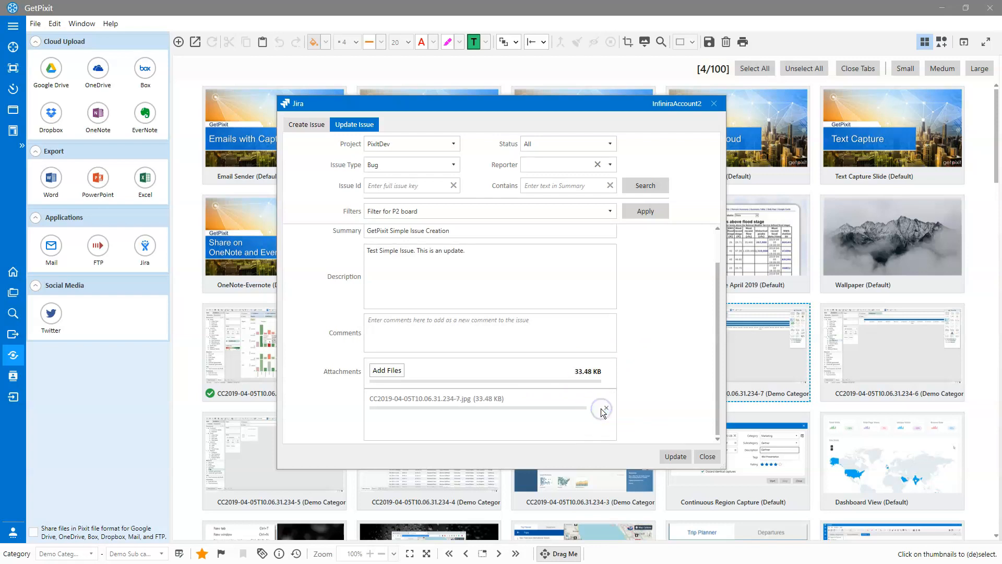
click(606, 409)
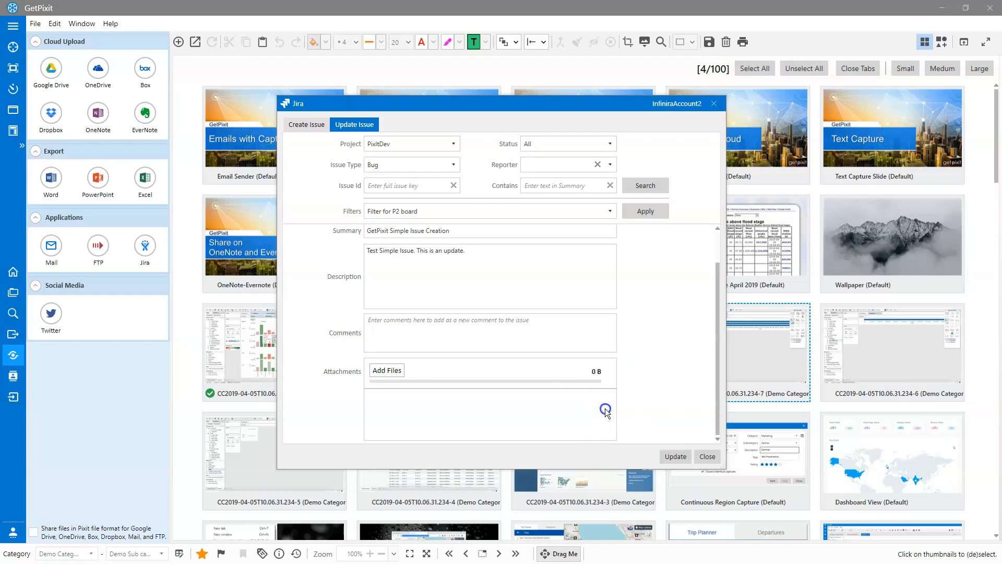
Step: Attach the file LTA-GLWL-English_2018 from the DATA (D:) drive to the issue update
click(379, 368)
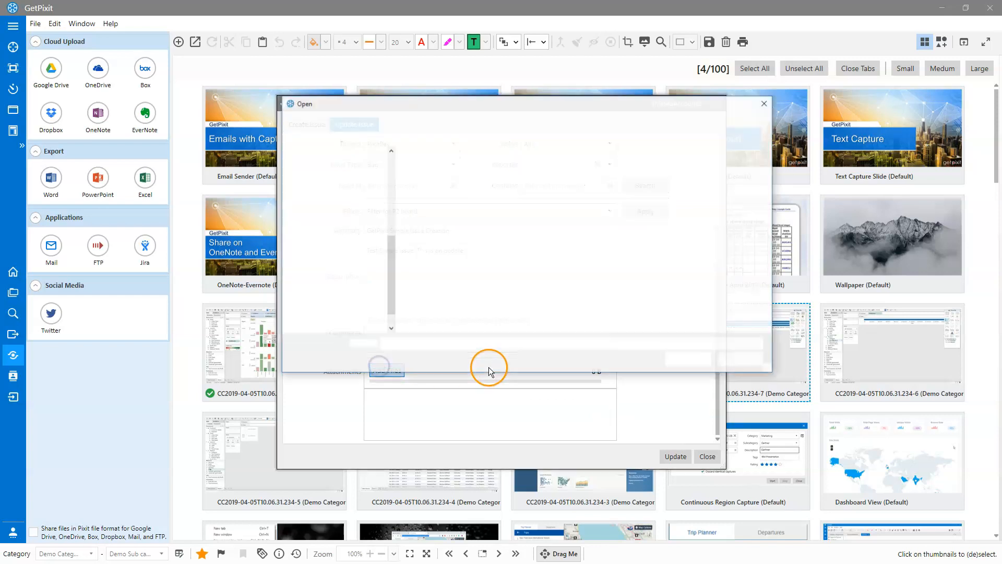
click(551, 197)
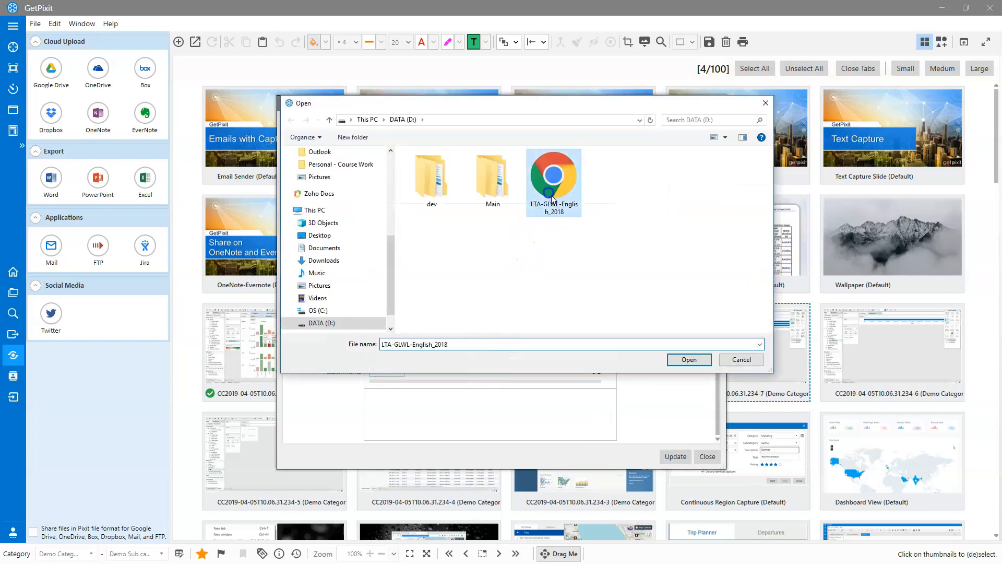
click(686, 359)
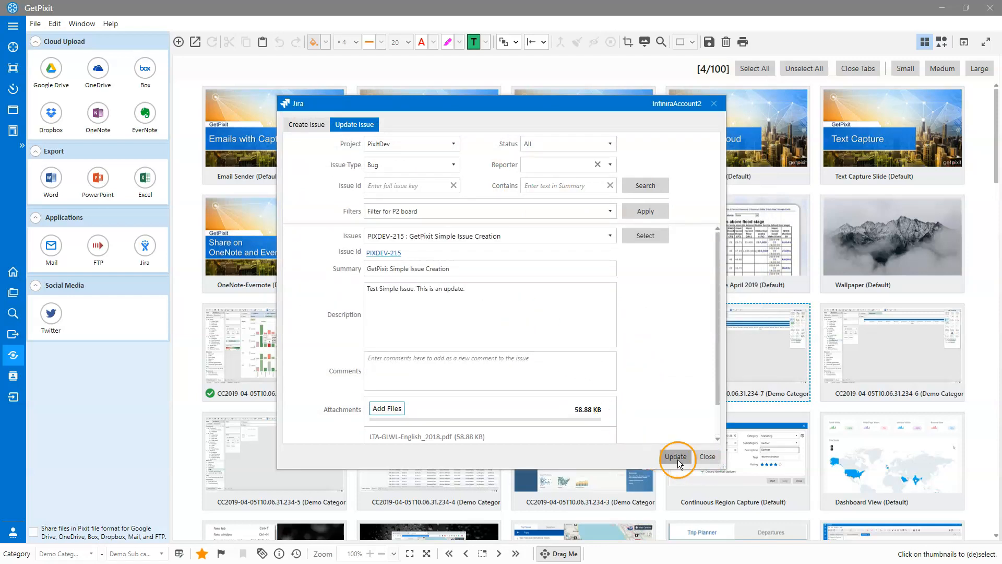
Step: Add the comment "Adding a PDF file to the issue." and submit the update to PIXDEV-215, dismissing the confirmation
click(440, 367)
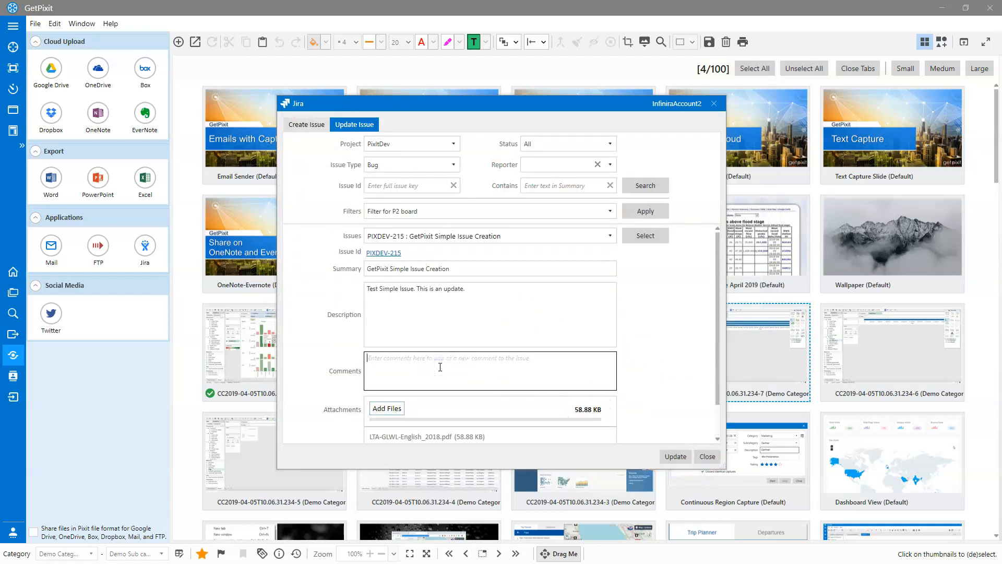
text(Adding a PDF file to the issue.)
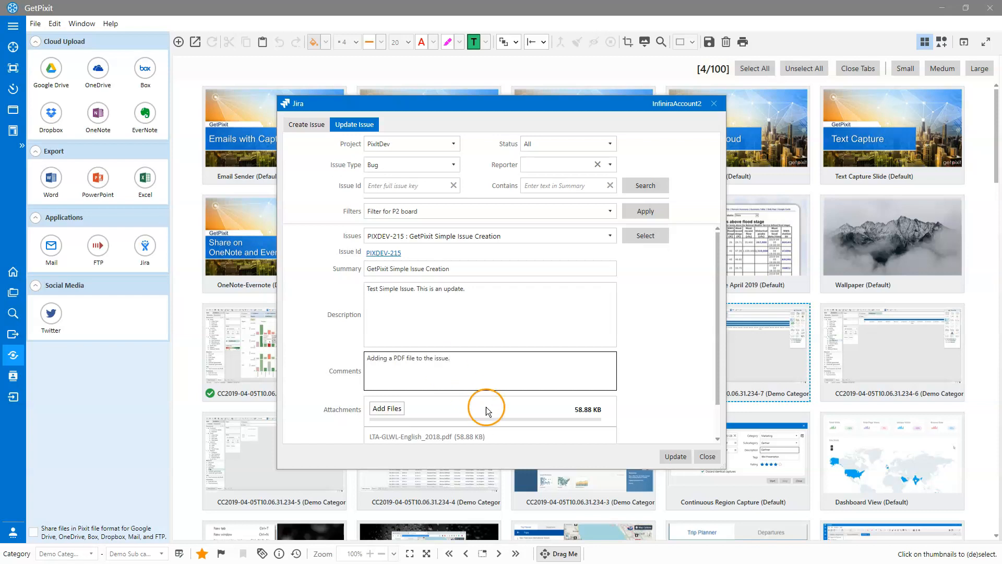
click(672, 456)
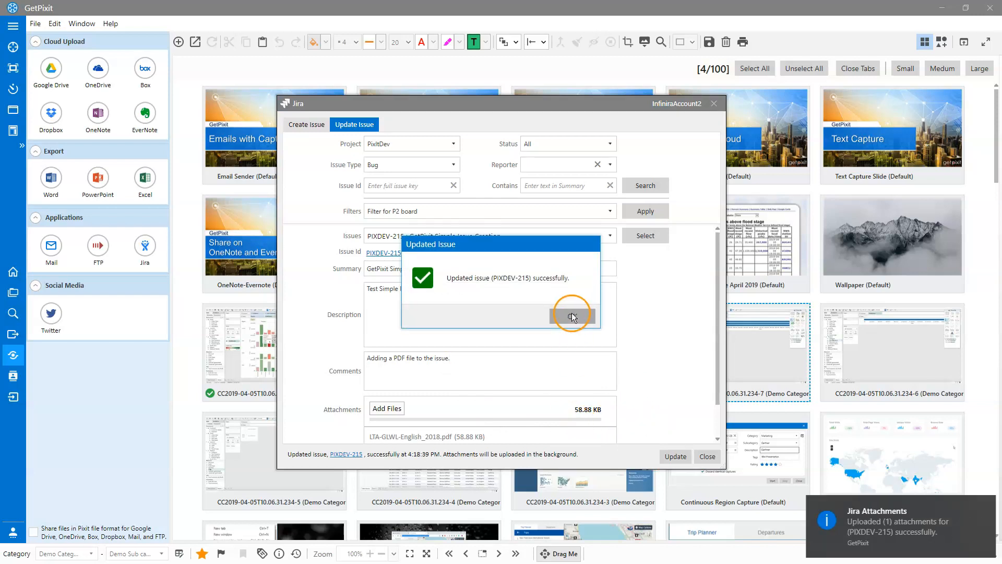
click(571, 316)
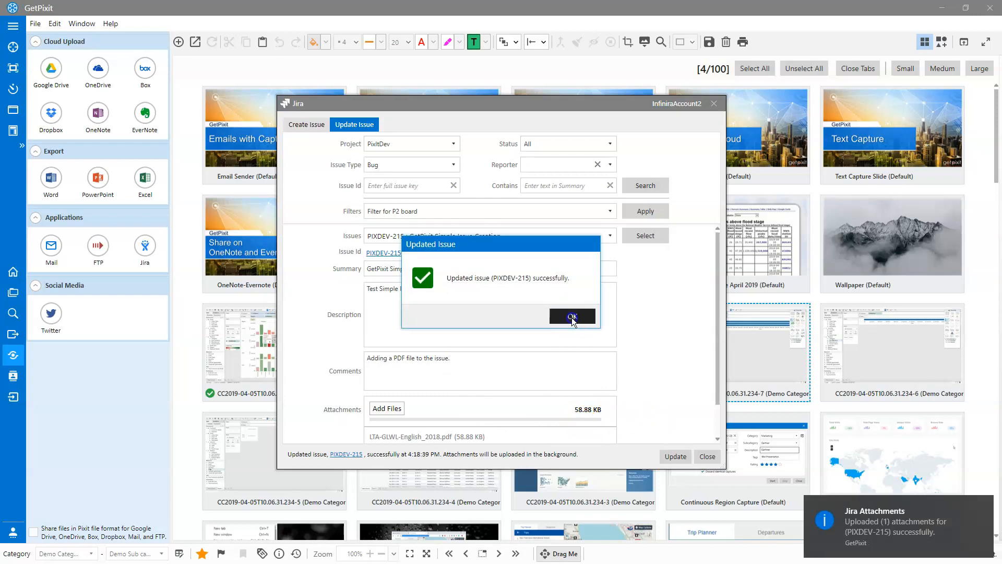
Step: Open the updated issue PIXDEV-215 in the browser and check its description, attachments and latest comment
click(347, 454)
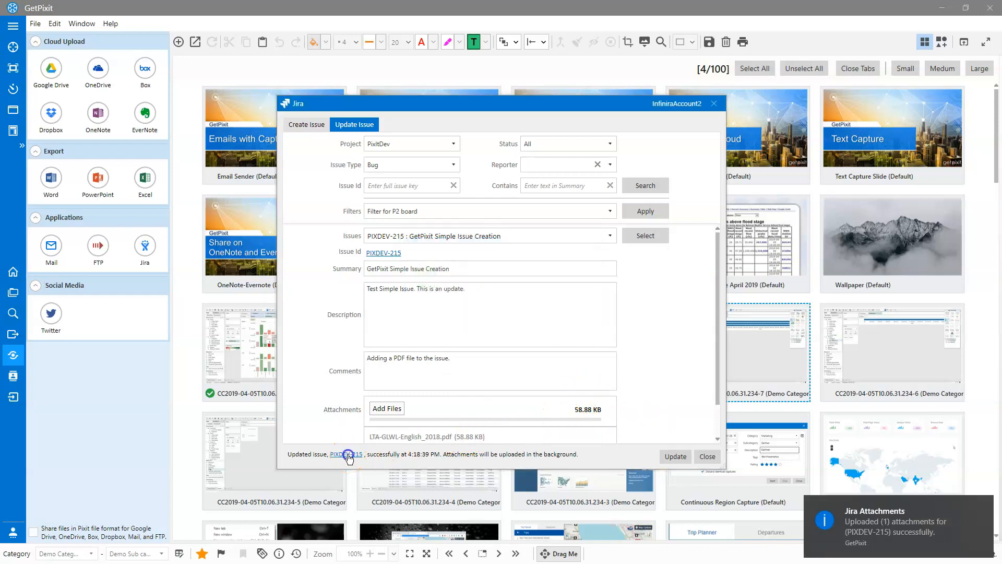
click(359, 308)
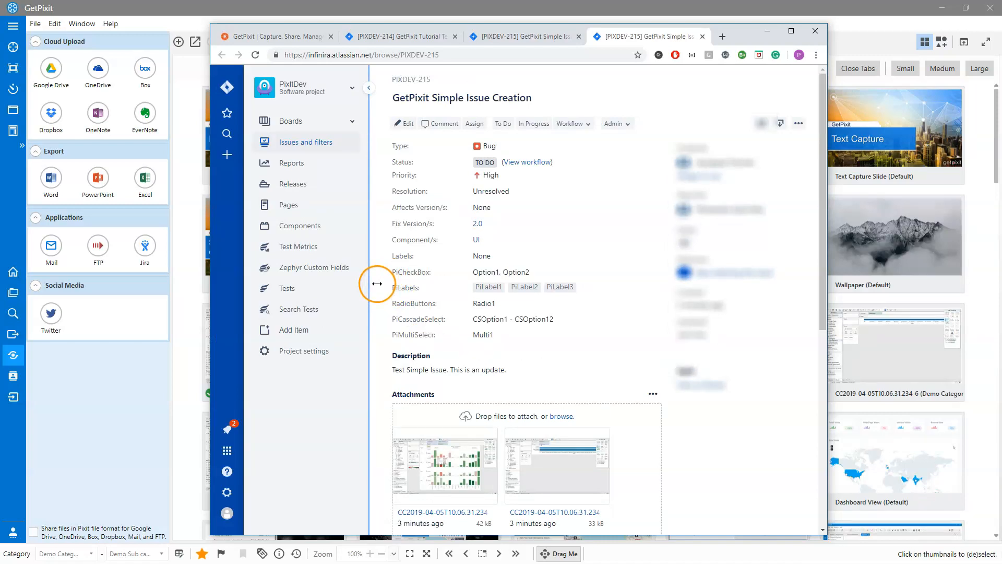
scroll(662, 283, down, 7)
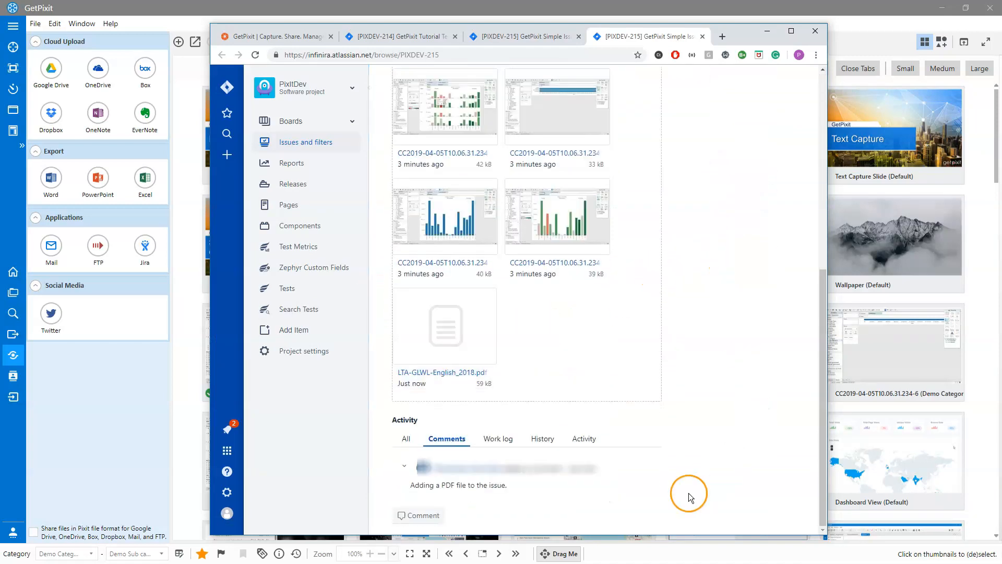
drag(411, 486, 509, 490)
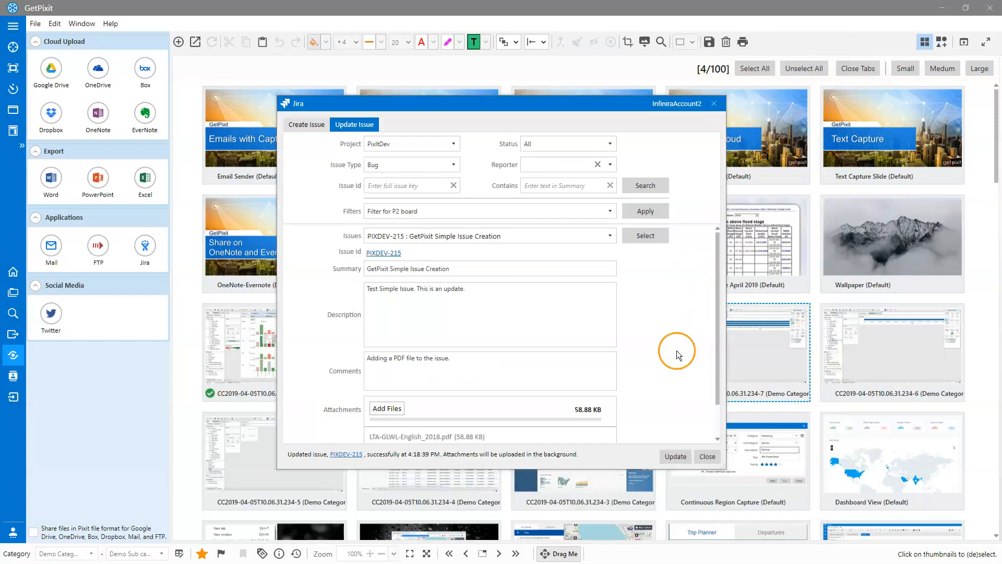
Step: Close the Jira issue form, look at the account name choices, and close the Jira account settings
click(706, 457)
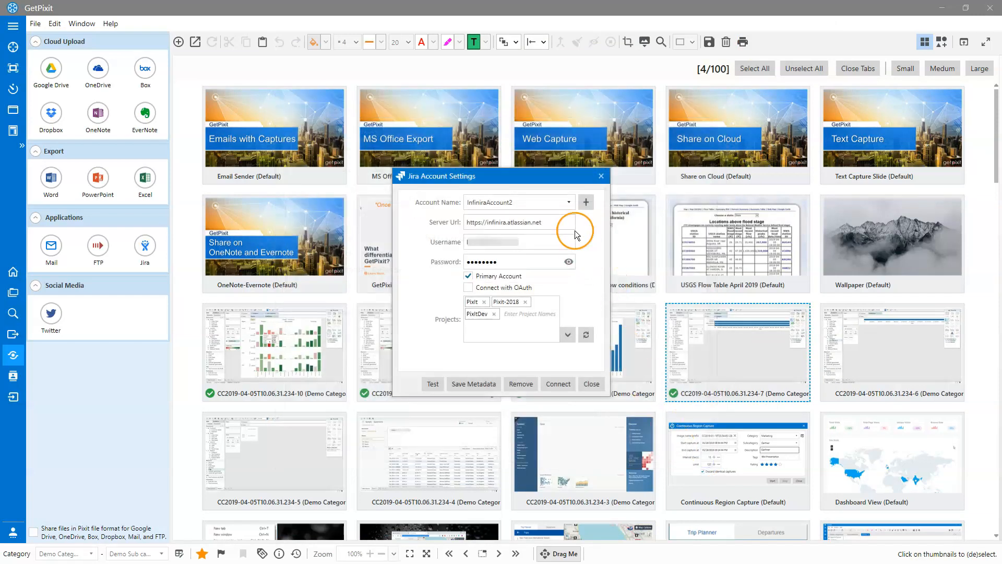
click(569, 202)
click(598, 224)
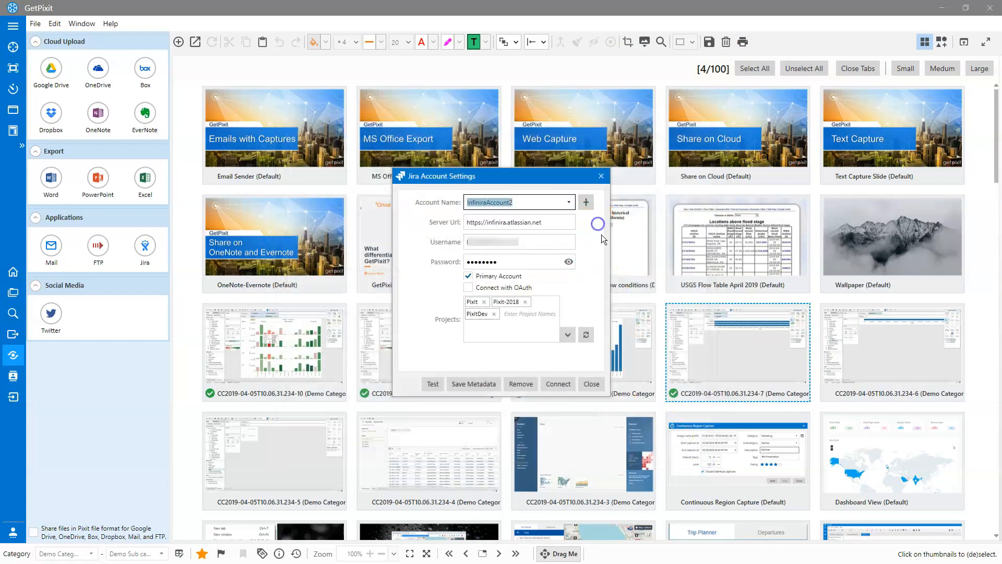
click(593, 384)
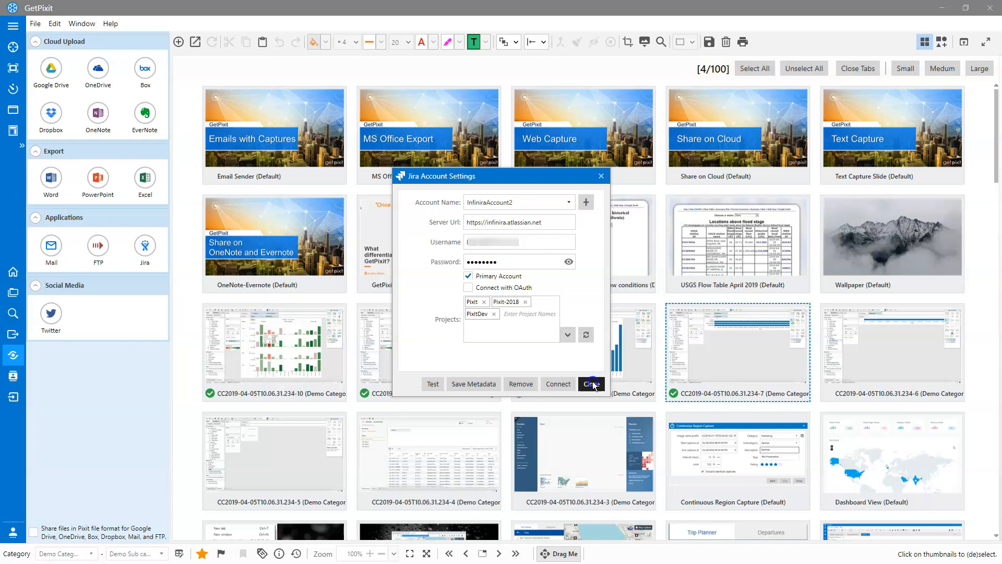